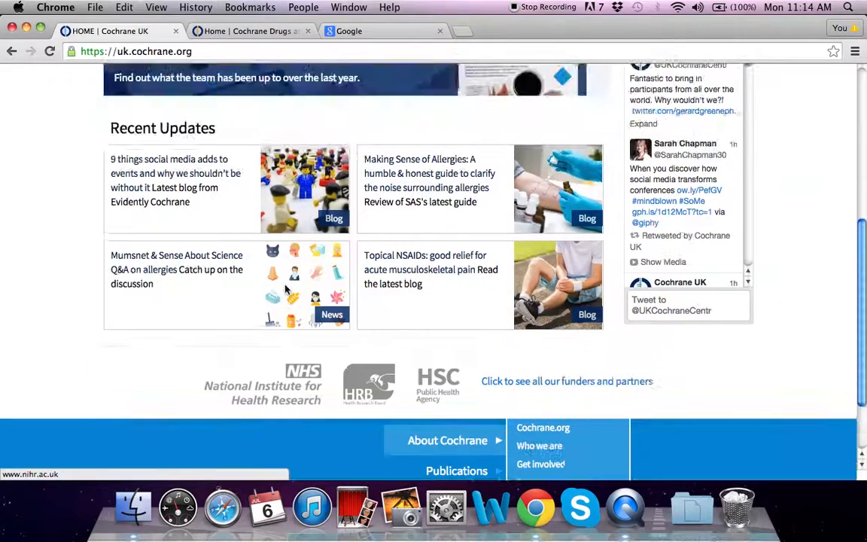
Switch to the Cochrane Drugs and Alcohol test site's home page tab.
left_click(236, 31)
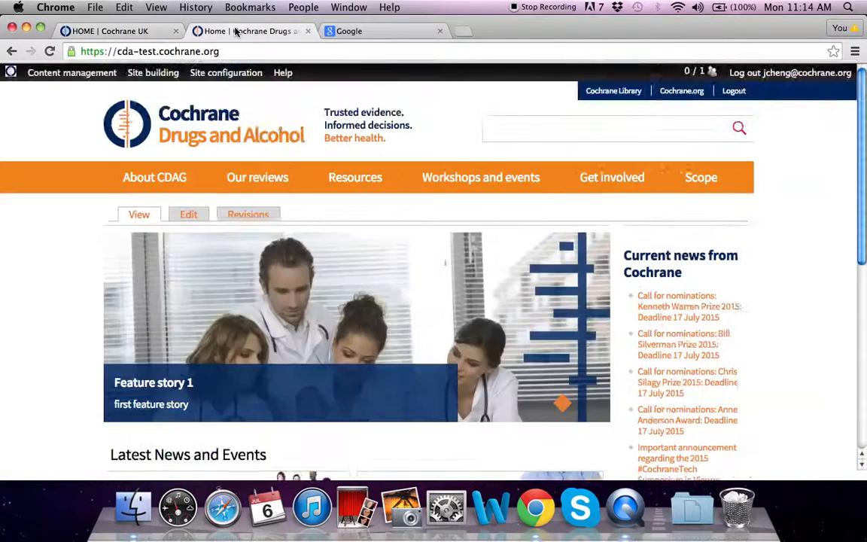
scroll(400, 246, "down", 5)
scroll(345, 290, "up", 5)
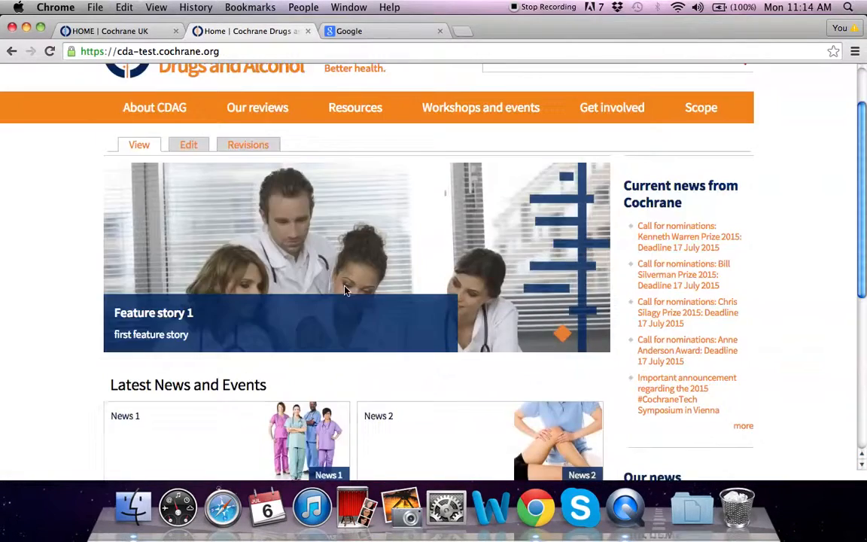
mouse_move(166, 79)
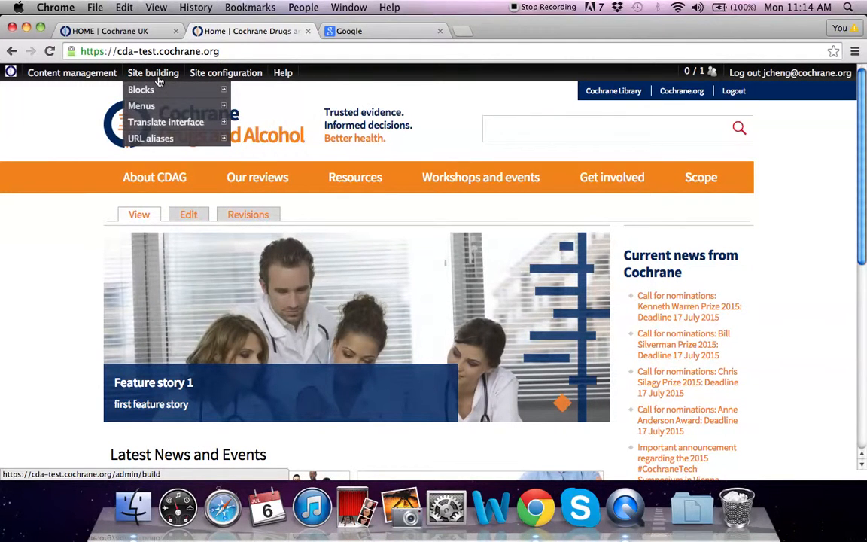
In the Blocks list, keep the Funders block in the Footer region and open its configure page.
left_click(244, 96)
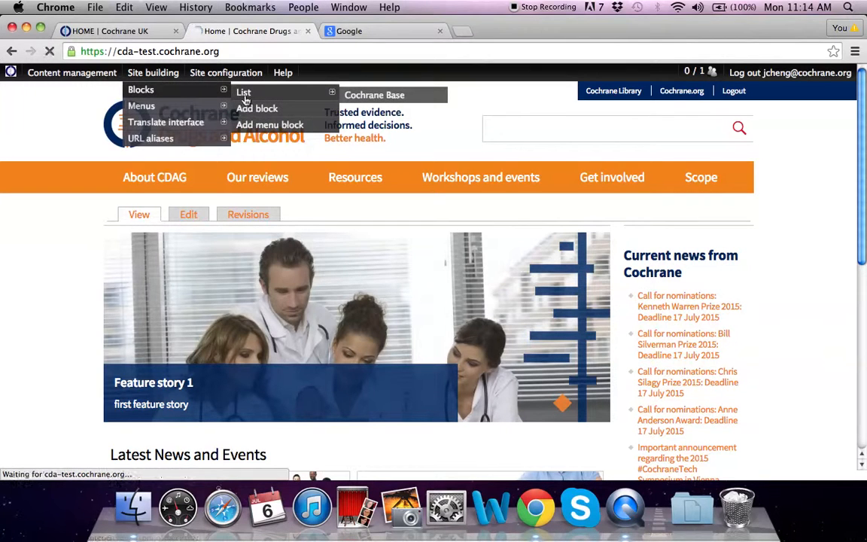
scroll(491, 325, "down", 4)
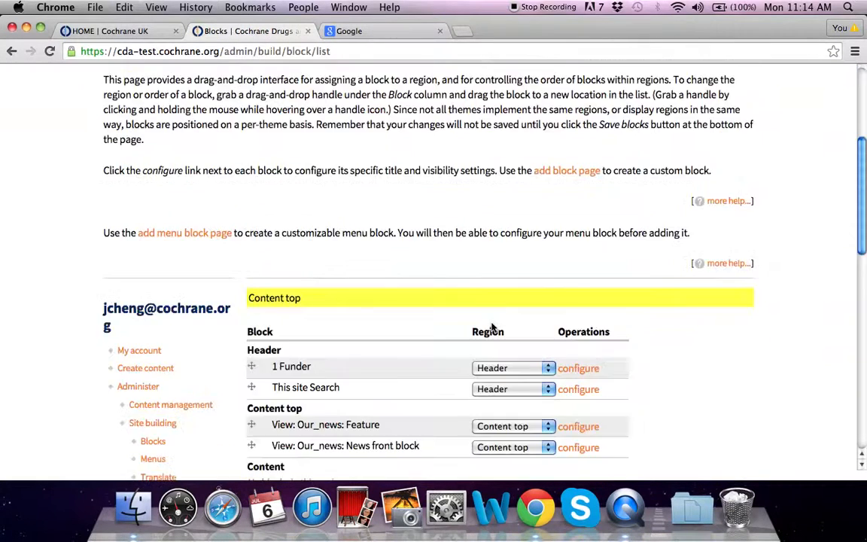
scroll(492, 325, "down", 10)
scroll(491, 325, "down", 1)
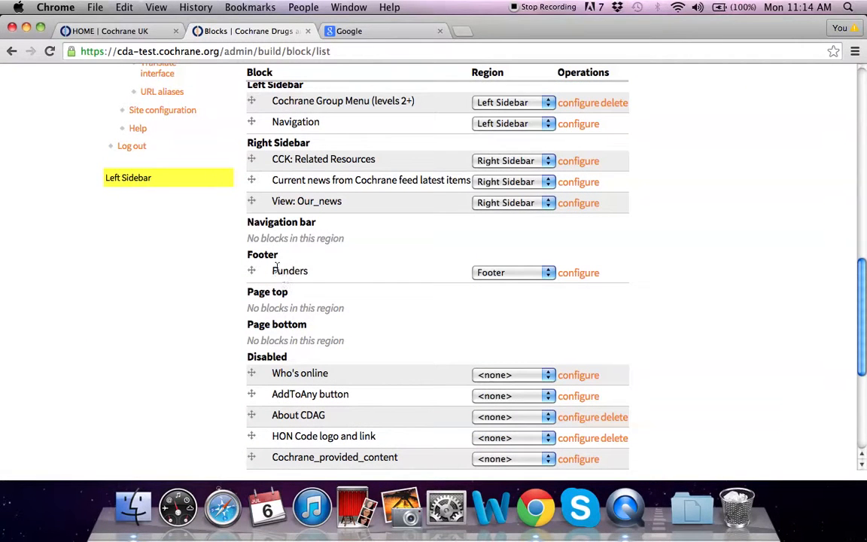
left_click(549, 272)
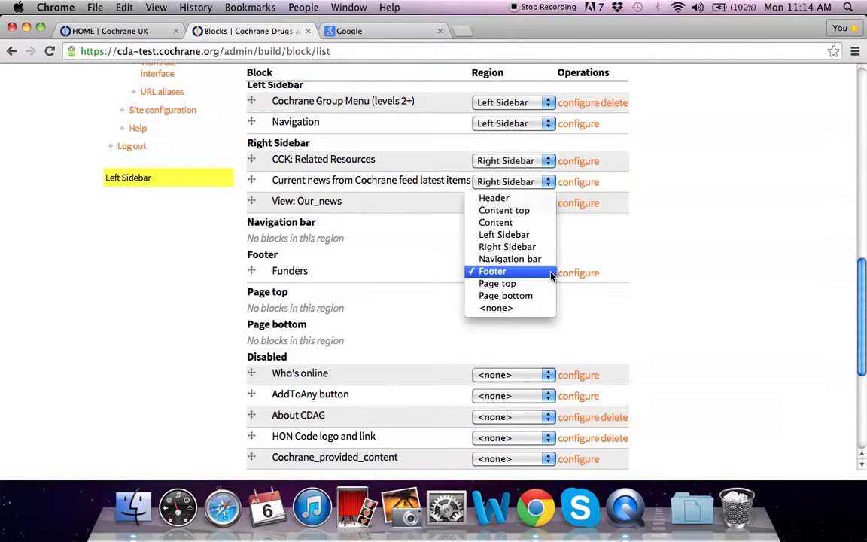
left_click(534, 273)
left_click(576, 273)
Limit the Funders block to the listed page <front> and save the block.
scroll(577, 274, "down", 3)
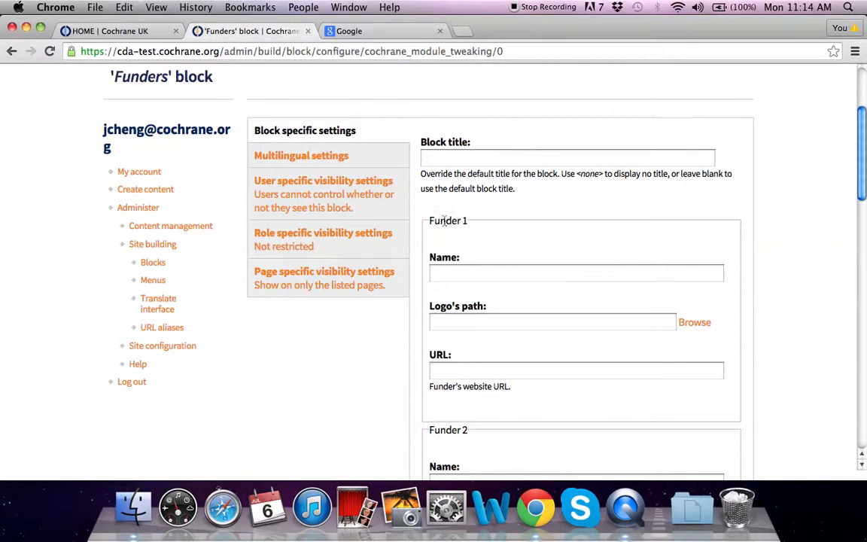
scroll(442, 233, "down", 2)
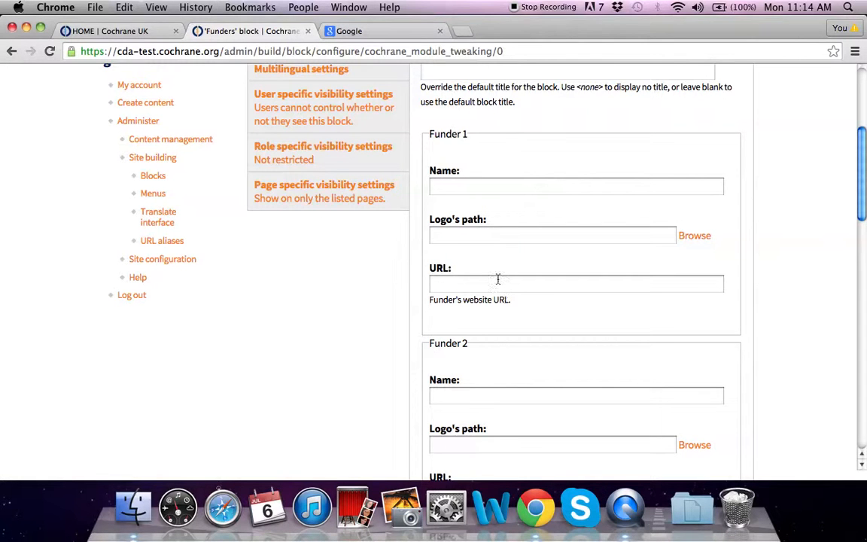
scroll(498, 279, "up", 5)
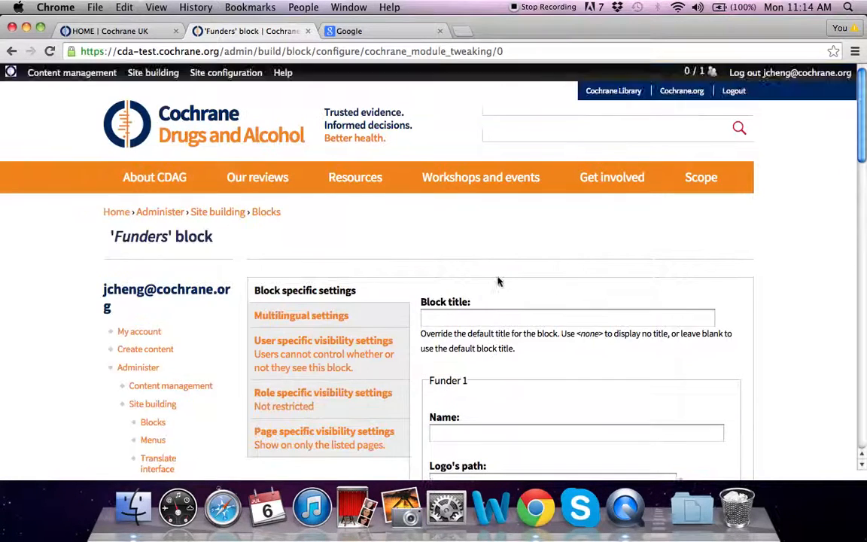
scroll(497, 279, "down", 1)
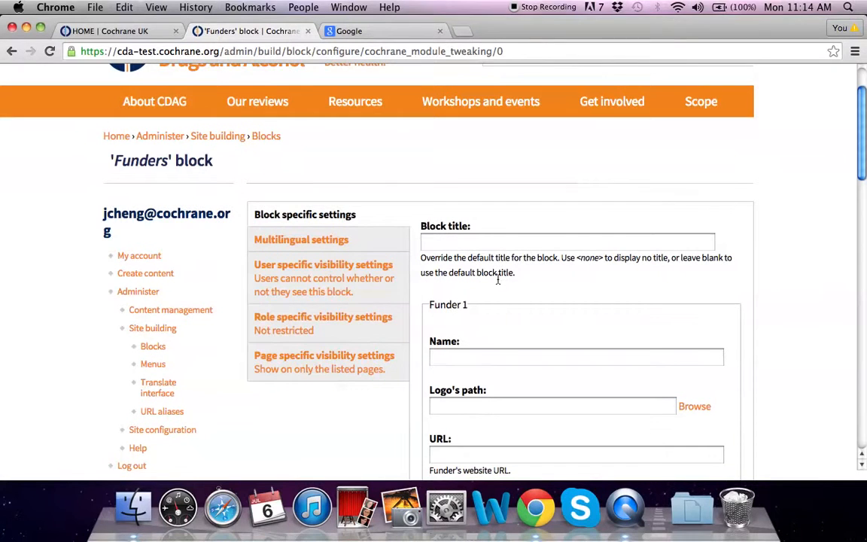
left_click(329, 361)
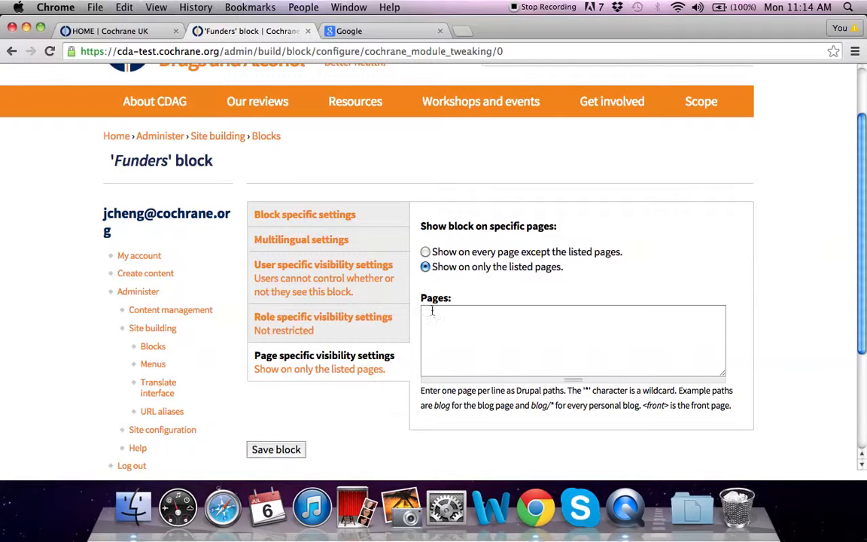
left_click(120, 31)
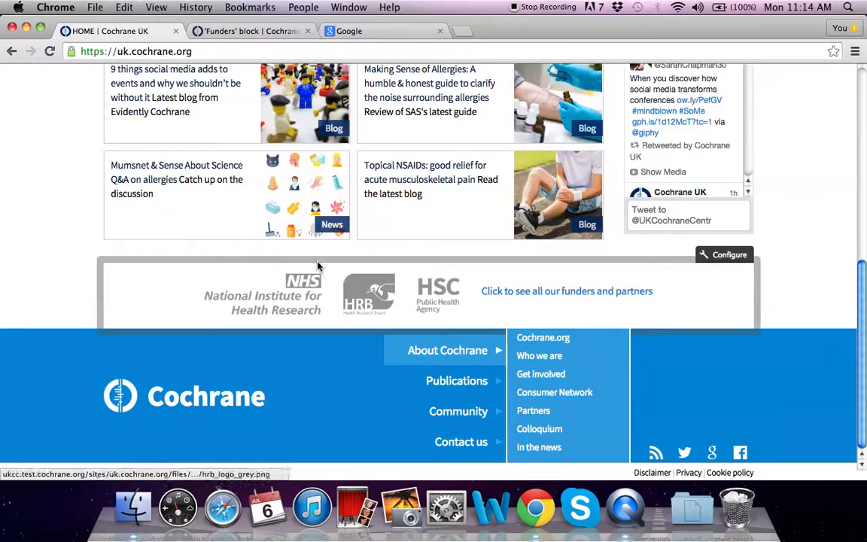
left_click(241, 31)
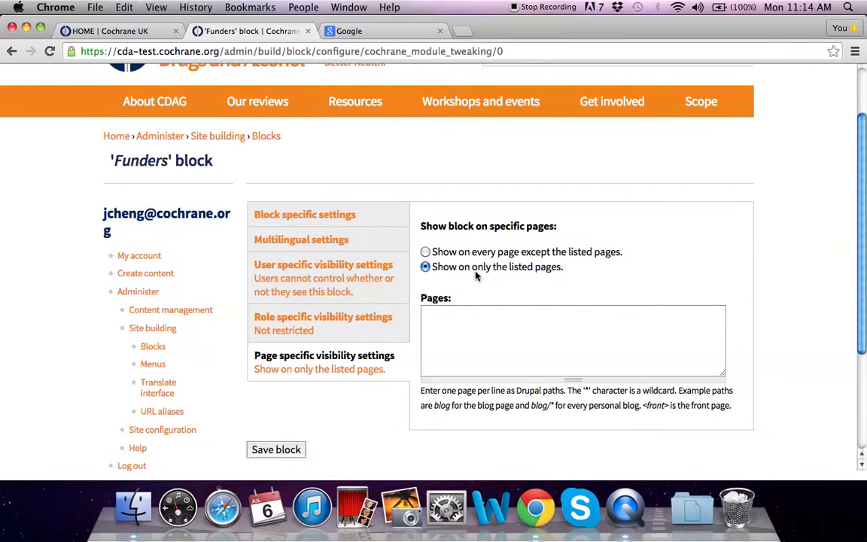
left_click(501, 325)
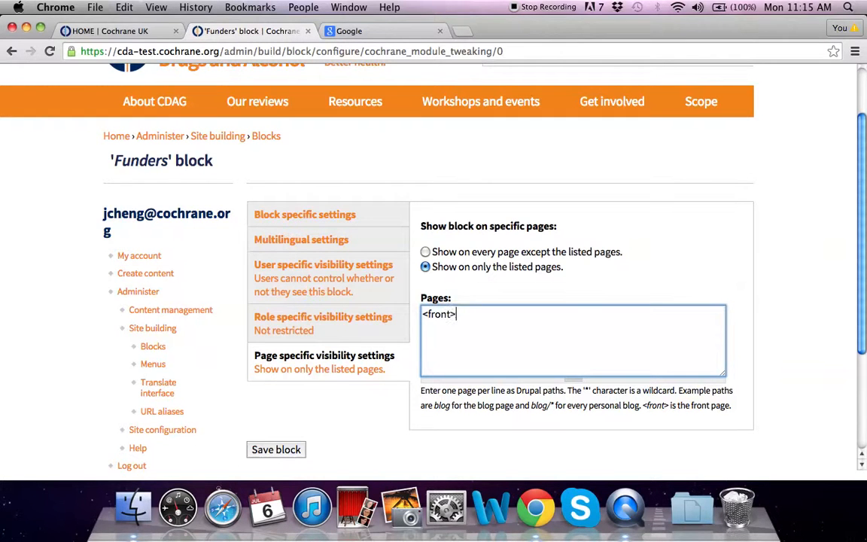
left_click(279, 449)
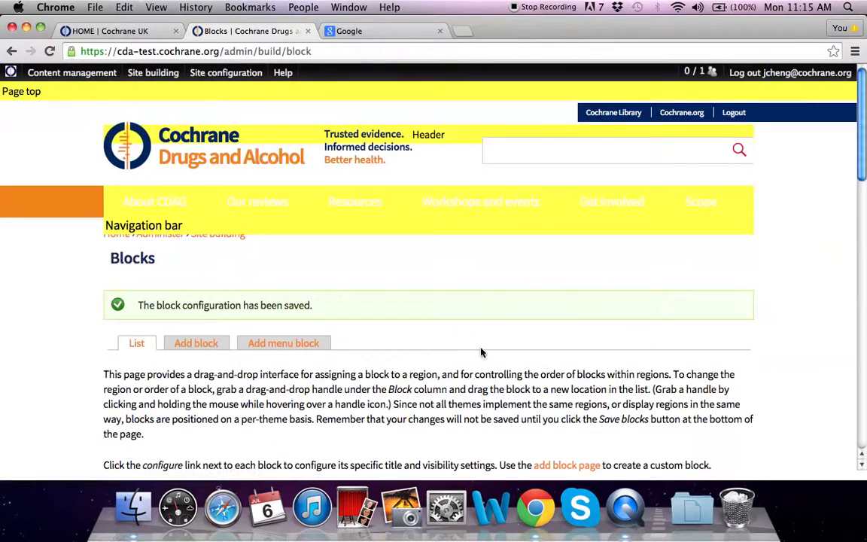
Reopen the Funders block configuration from the Footer region of the Blocks list.
scroll(472, 342, "down", 5)
scroll(473, 343, "down", 10)
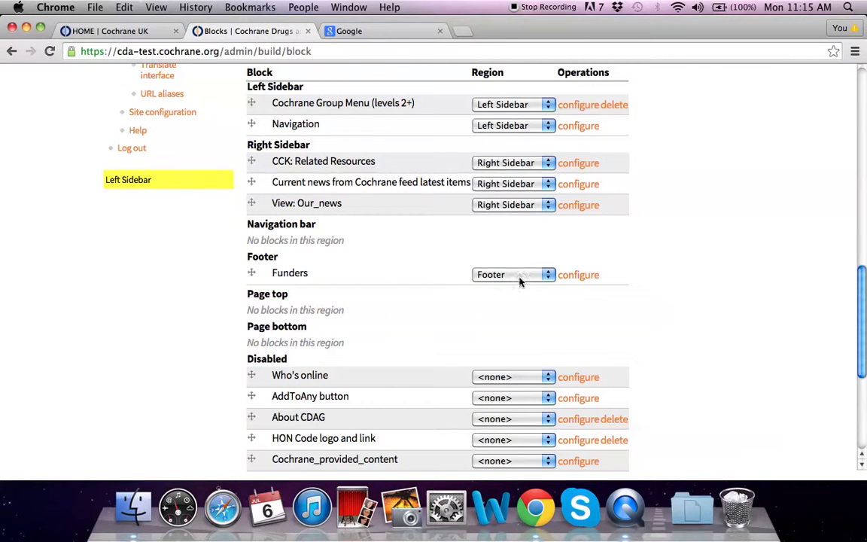
left_click(519, 277)
left_click(550, 277)
left_click(569, 281)
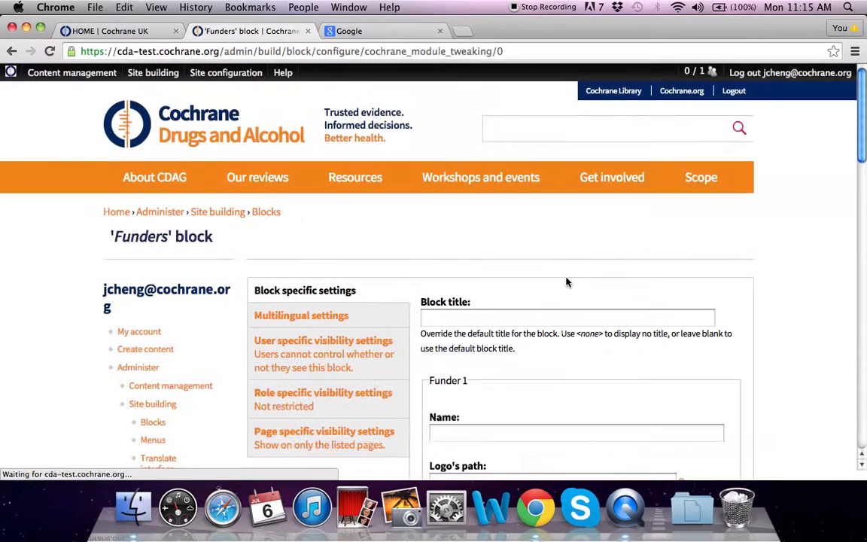
Enter 'Funder #1' as the first funder's name.
scroll(584, 333, "down", 2)
left_click(494, 341)
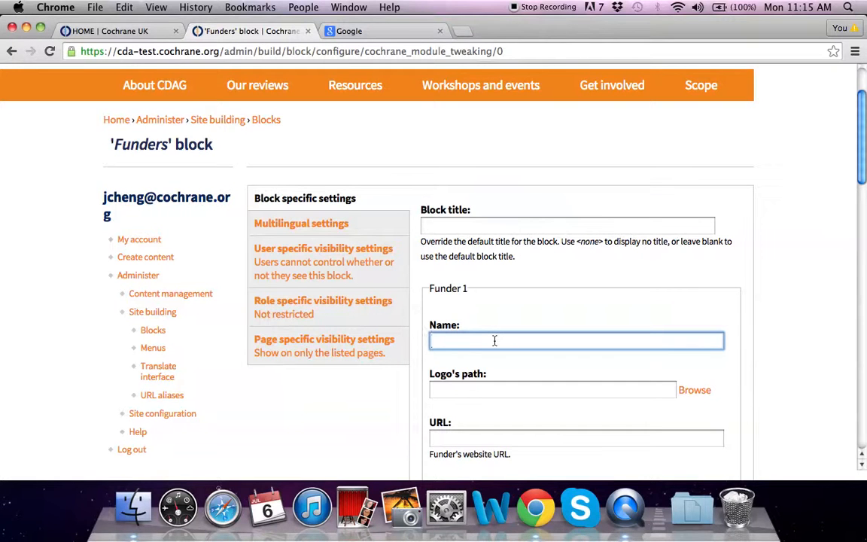
type("Funder ")
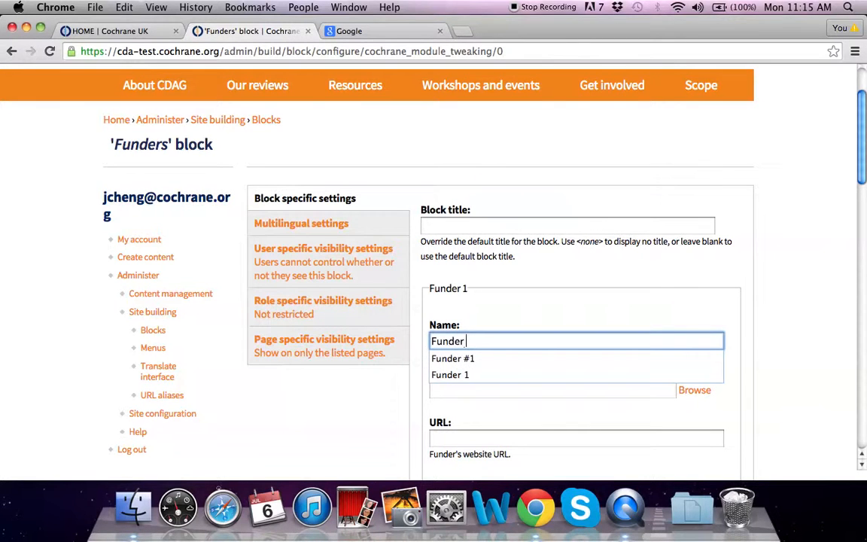
type("#1")
left_click(509, 388)
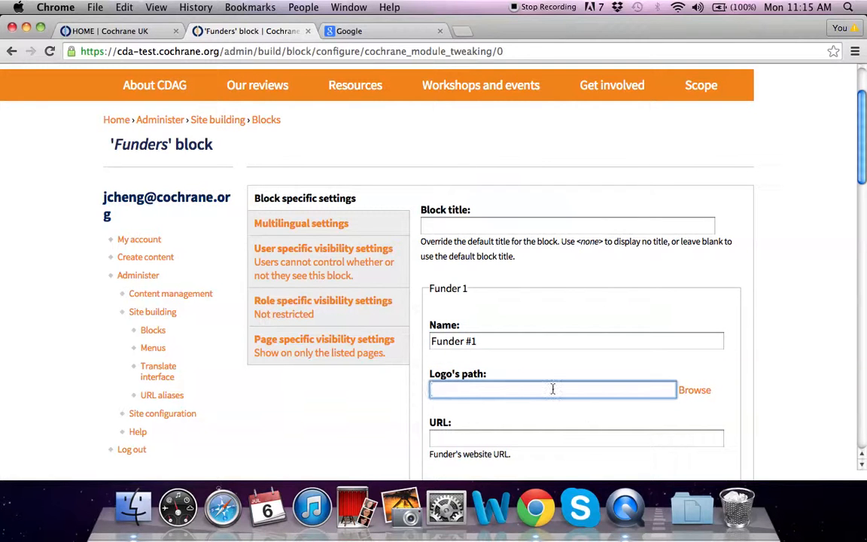
left_click(692, 393)
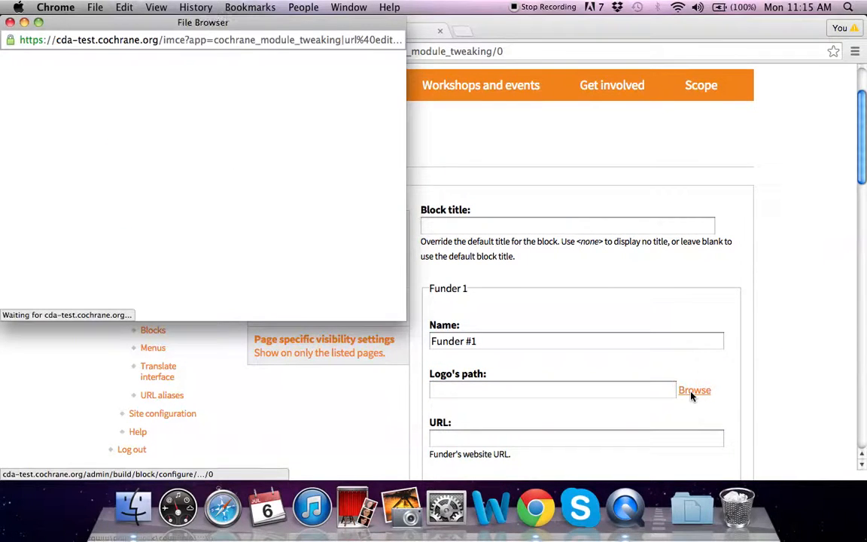
left_click(38, 65)
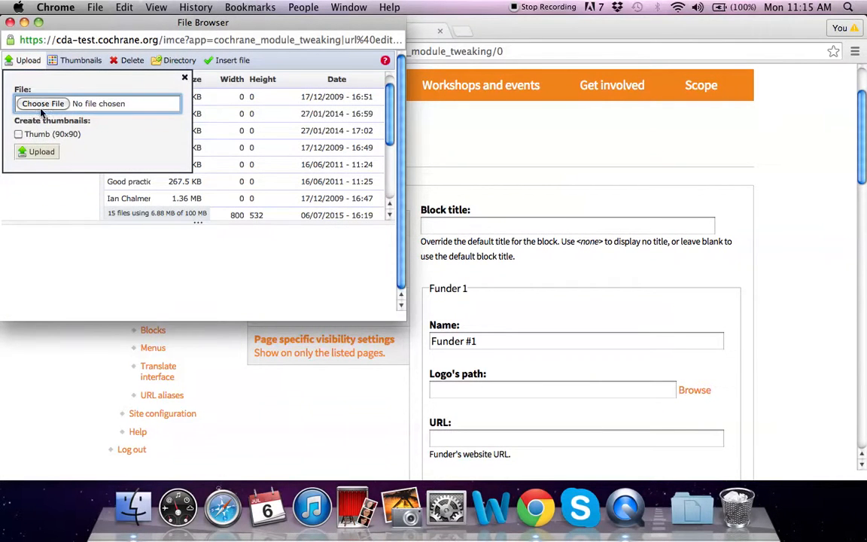
left_click(37, 101)
scroll(167, 301, "down", 10)
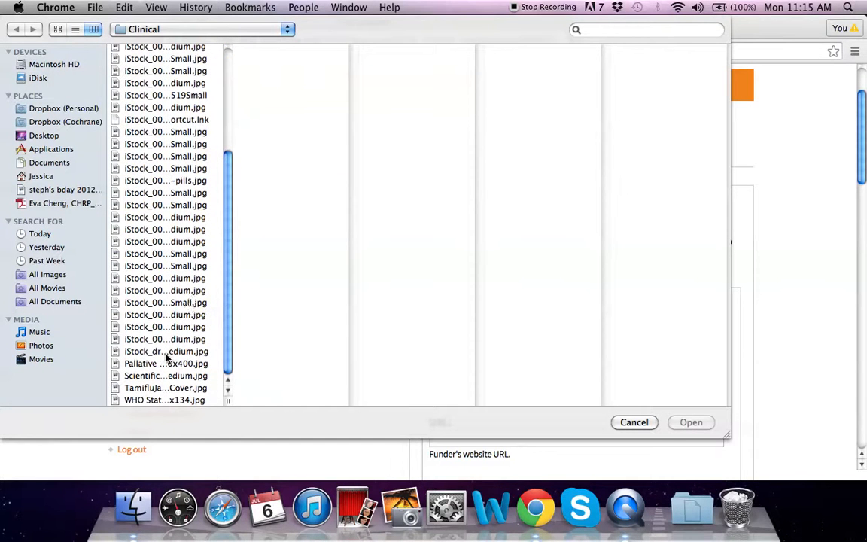
left_click(143, 30)
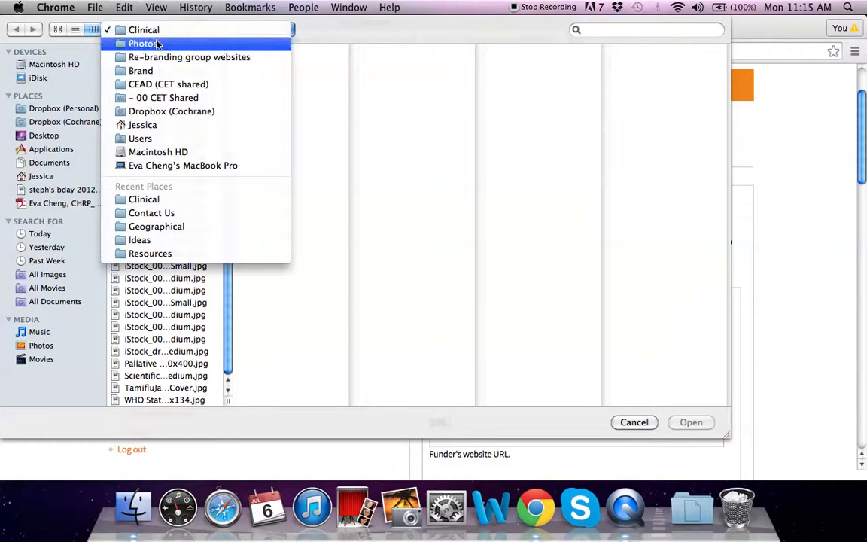
left_click(158, 43)
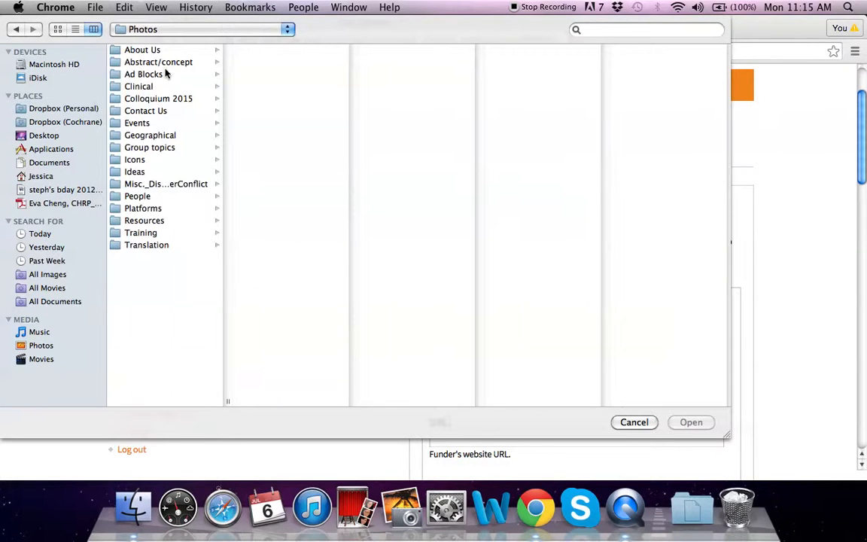
left_click(138, 123)
left_click(273, 65)
double_click(272, 65)
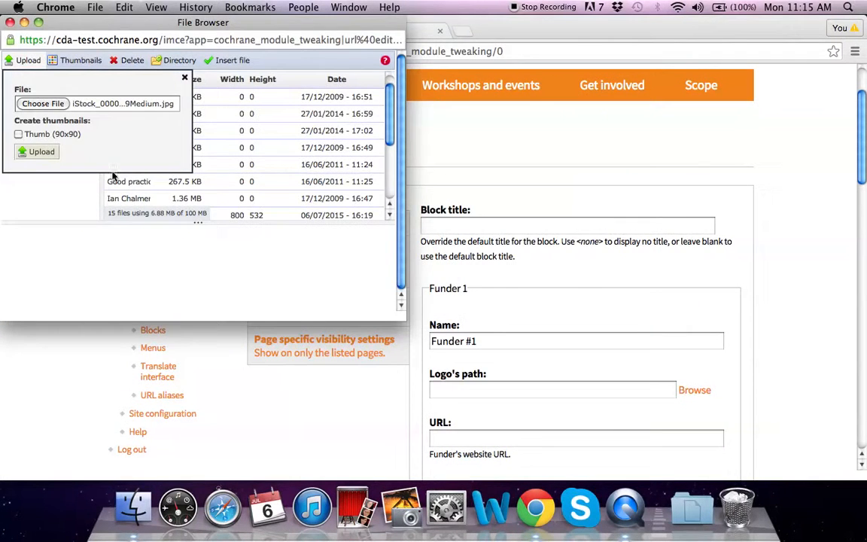
left_click(52, 156)
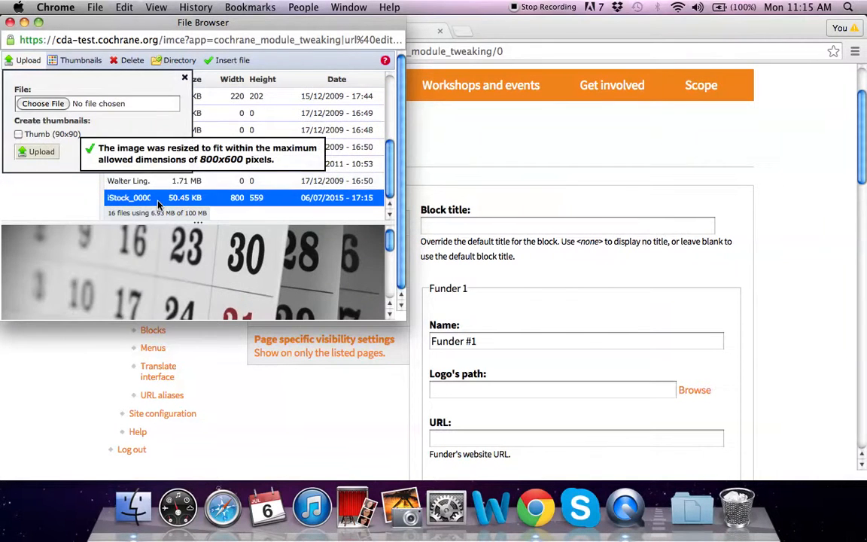
double_click(158, 198)
scroll(644, 376, "down", 2)
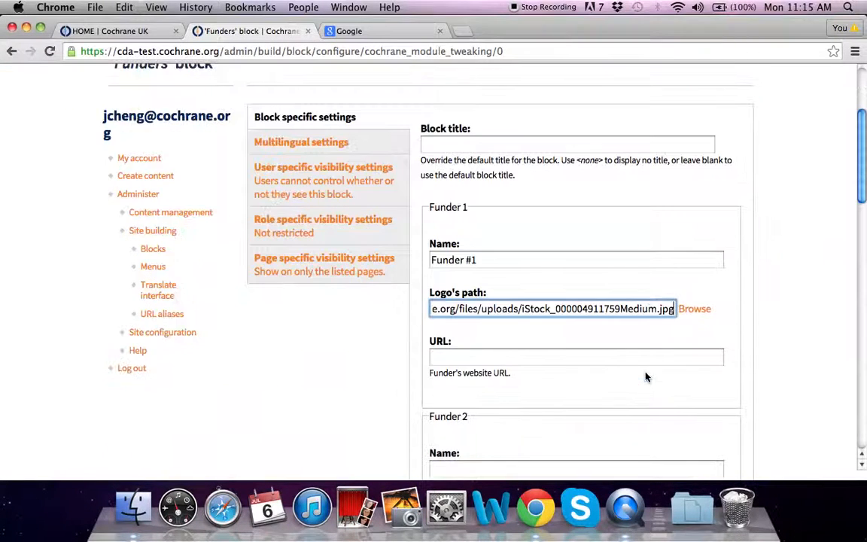
left_click(456, 358)
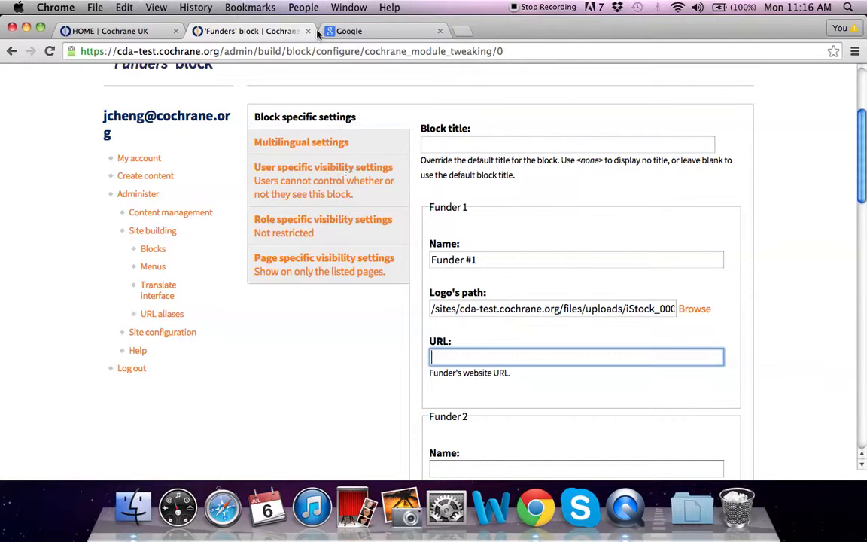
left_click(351, 31)
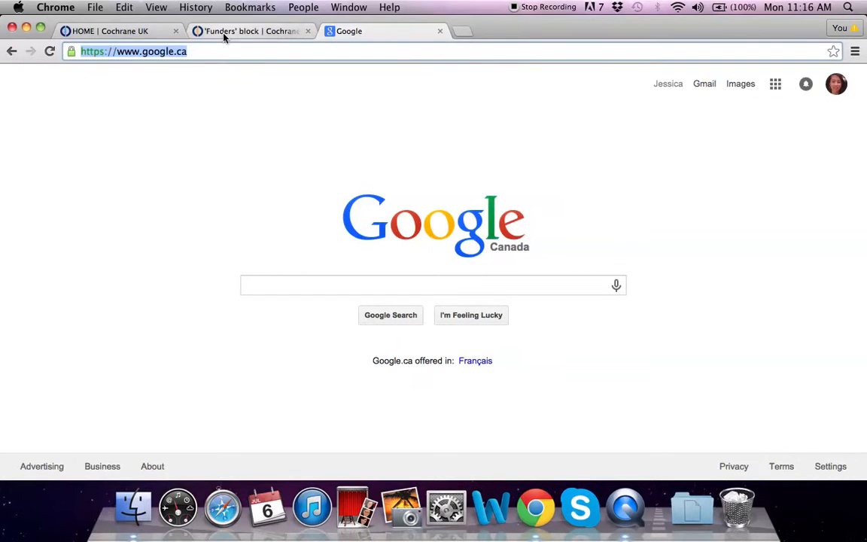
left_click(200, 30)
left_click(559, 358)
type("https://www.google.ca/")
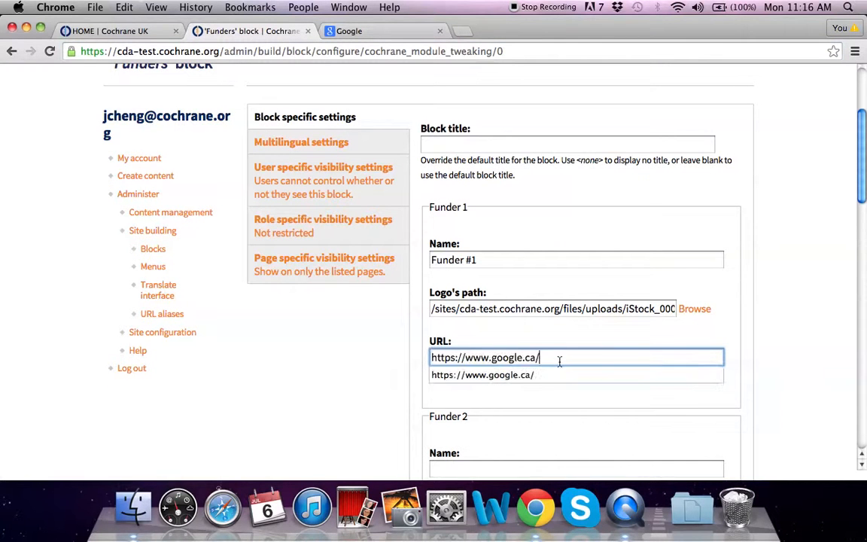
left_click(554, 406)
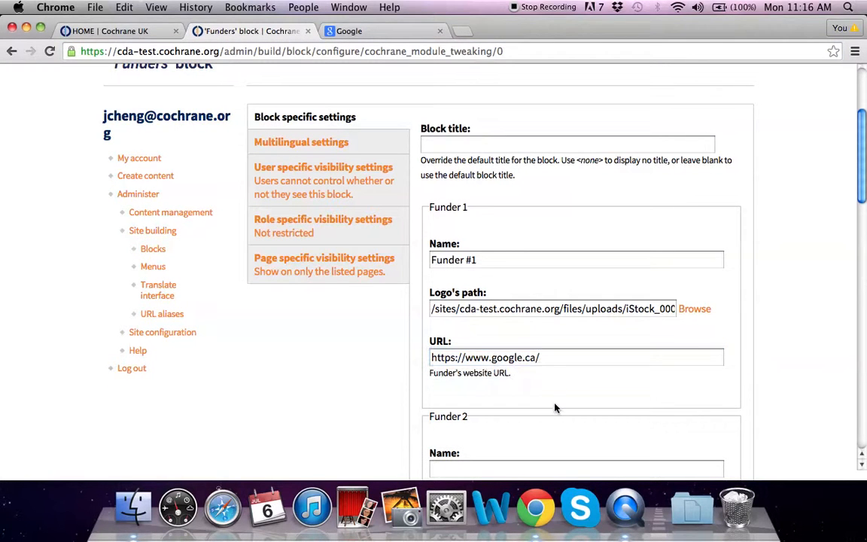
scroll(553, 405, "down", 4)
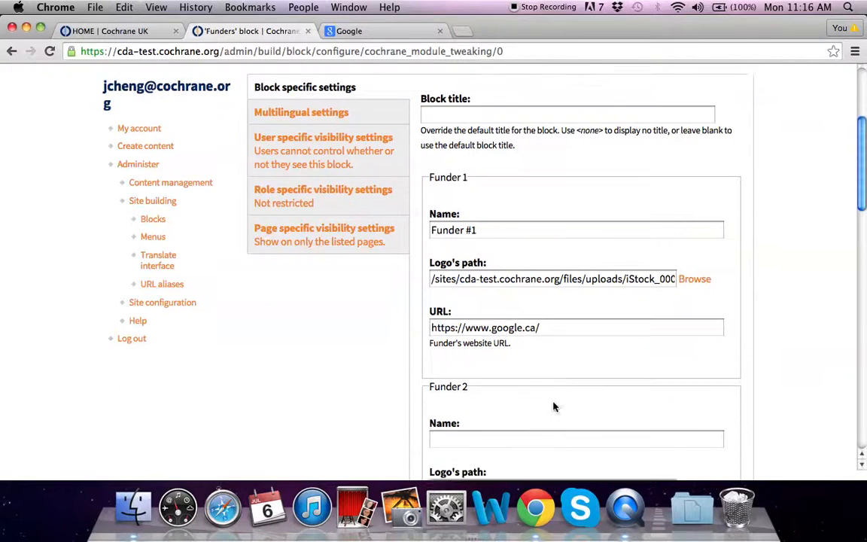
left_click(492, 344)
type("Funder #2")
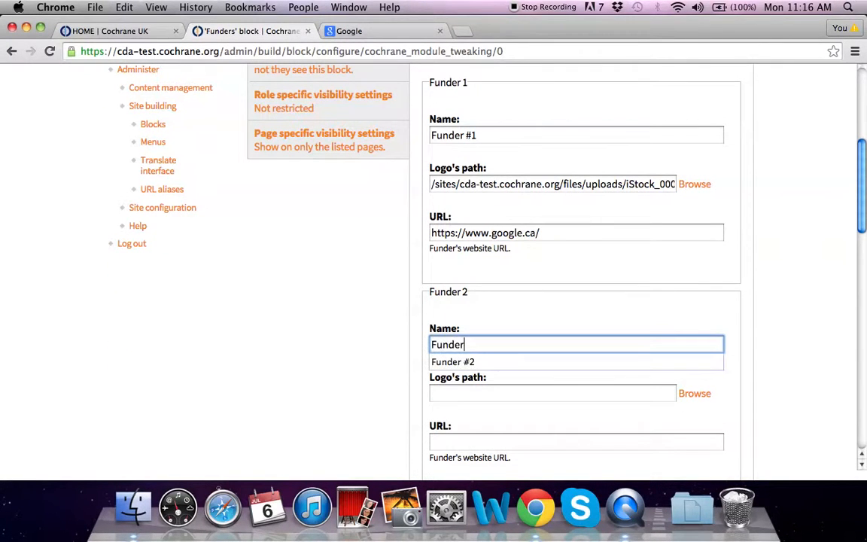
left_click(514, 395)
left_click(696, 395)
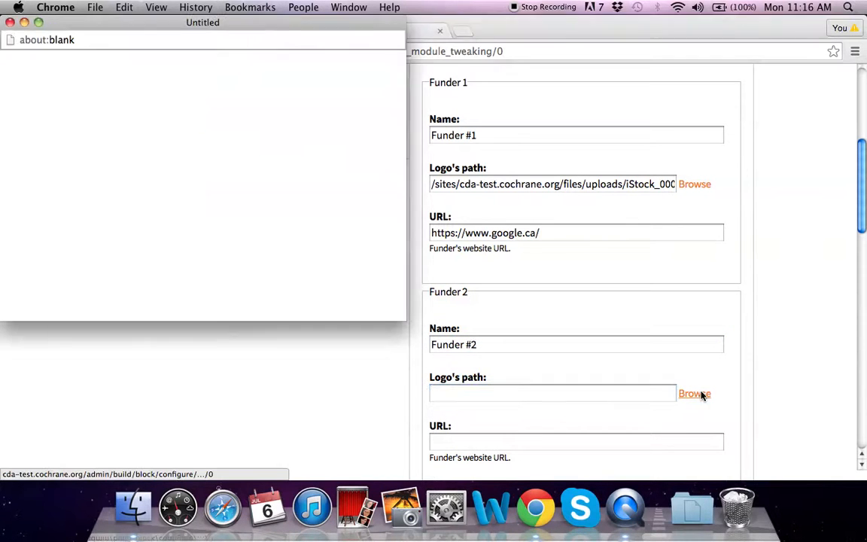
left_click(27, 63)
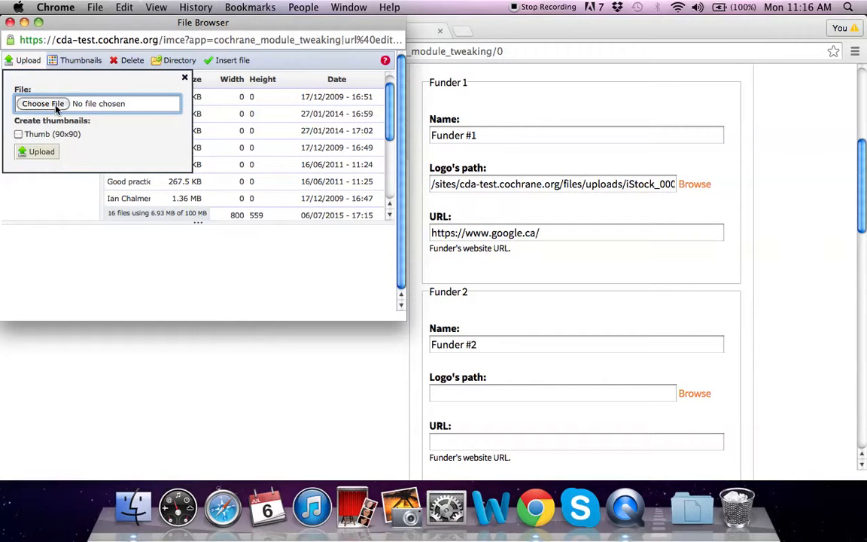
left_click(42, 103)
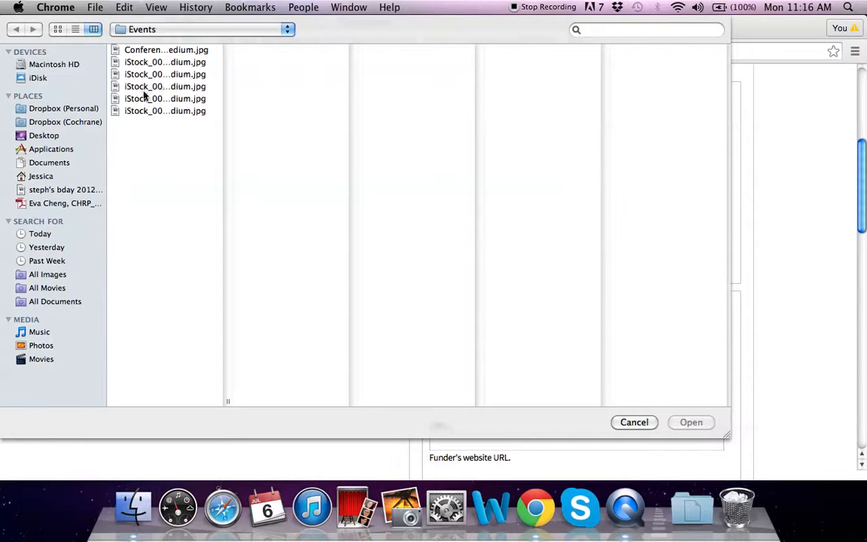
double_click(151, 99)
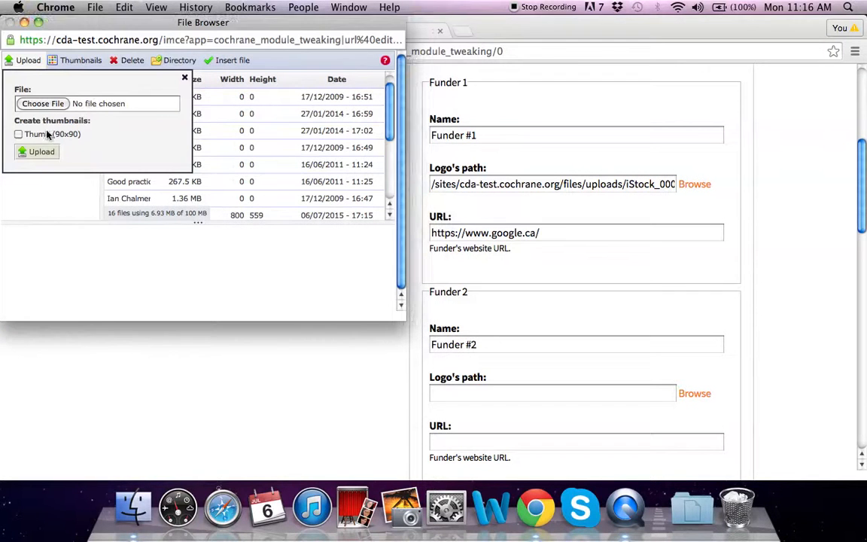
left_click(45, 151)
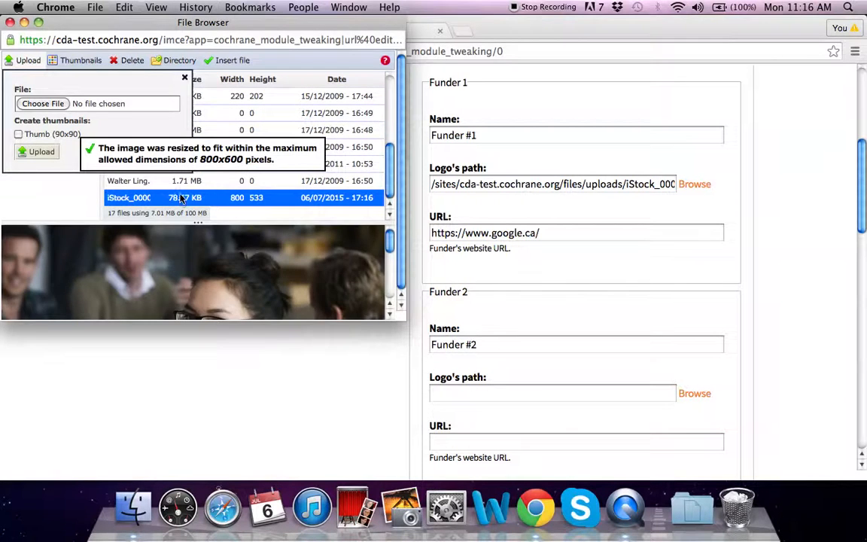
double_click(179, 196)
scroll(699, 391, "down", 1)
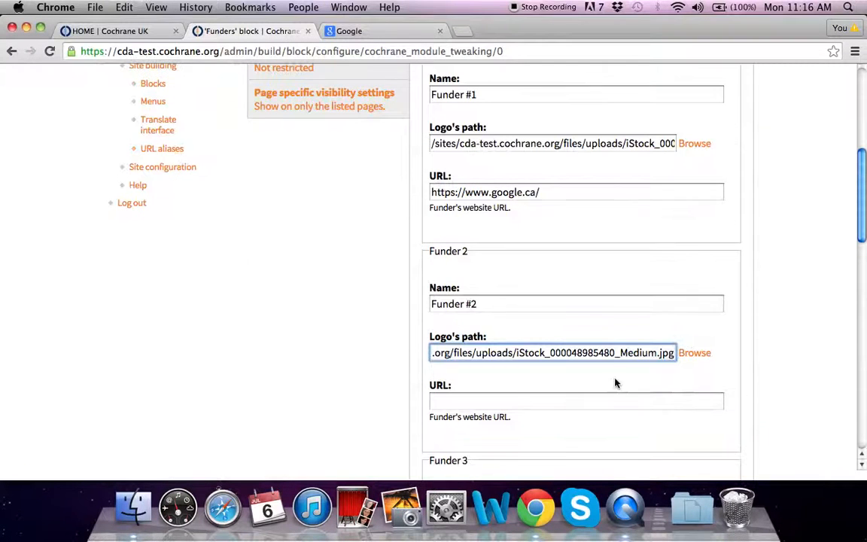
left_click(550, 404)
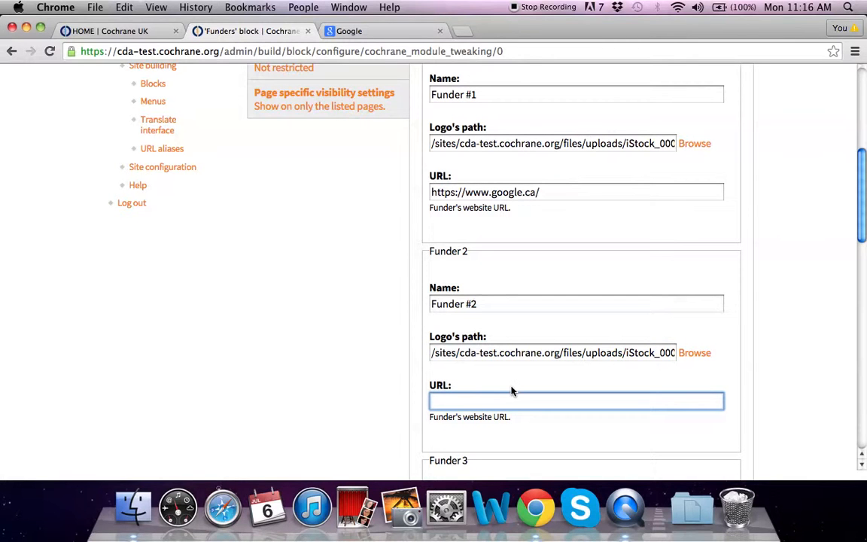
type("w")
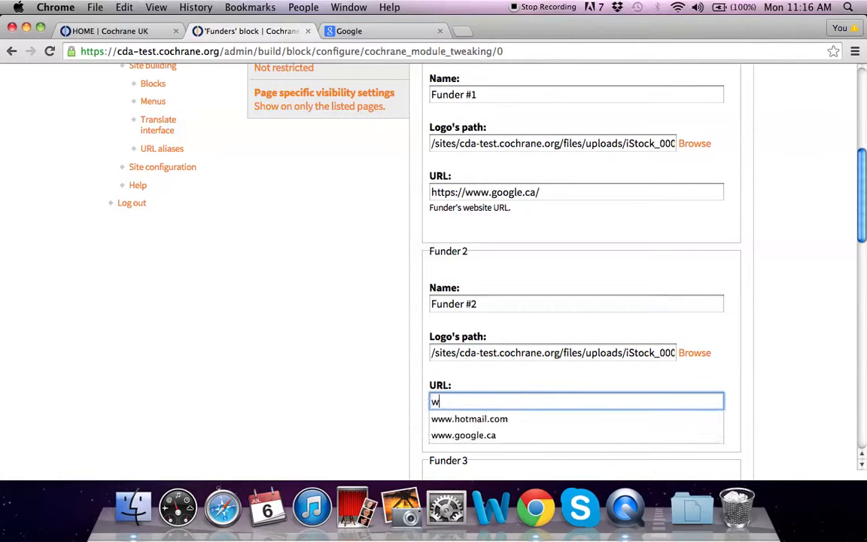
type("ww.google")
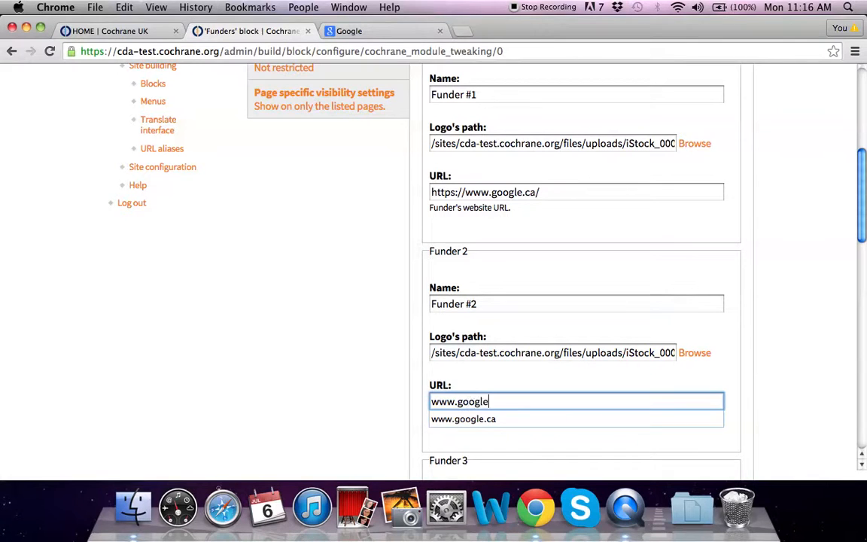
type(".ca")
scroll(528, 383, "down", 5)
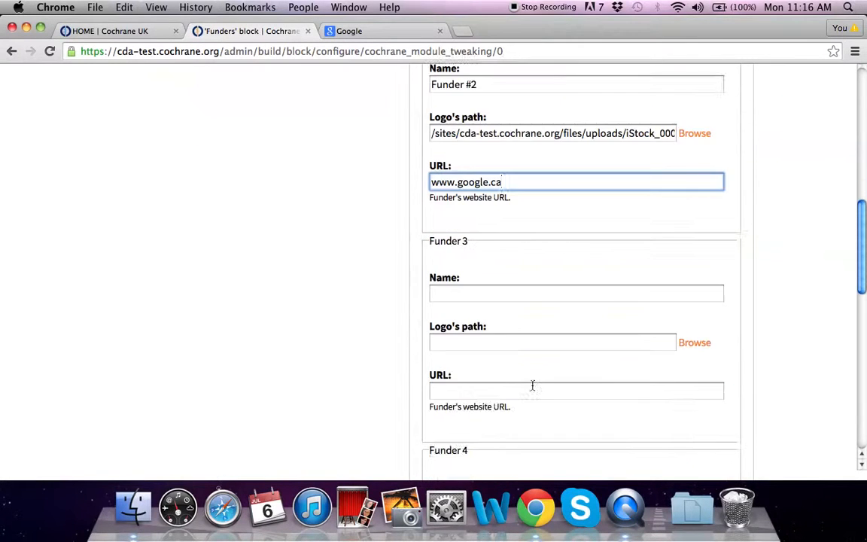
scroll(532, 385, "down", 15)
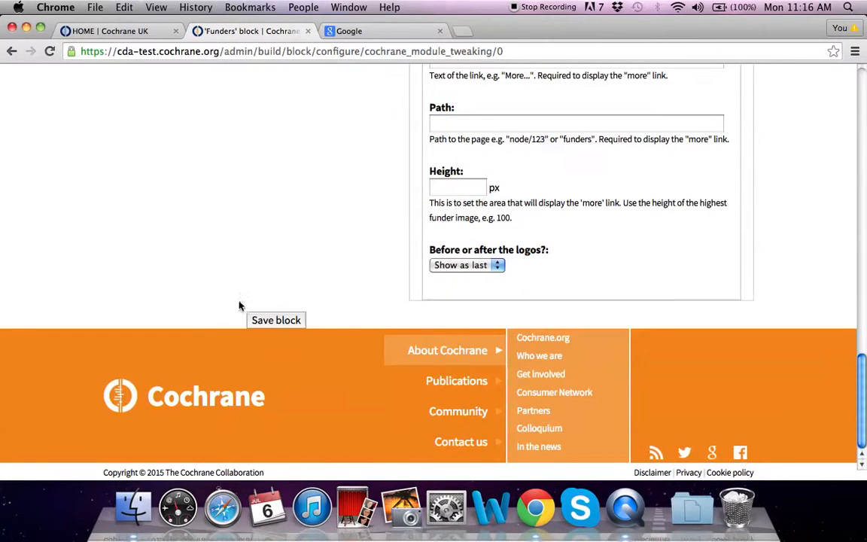
Save the Funders block and view its funder logos in the front page footer.
left_click(273, 321)
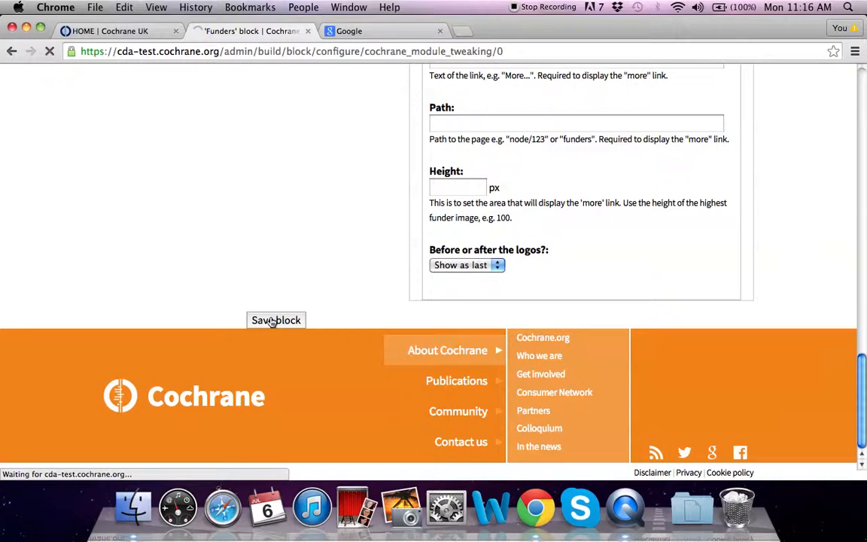
scroll(272, 321, "down", 10)
scroll(188, 226, "up", 9)
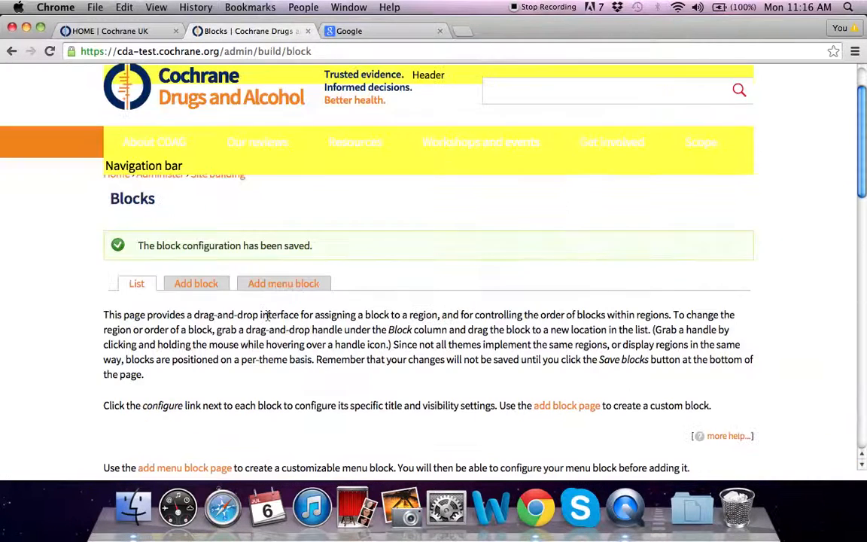
left_click(132, 93)
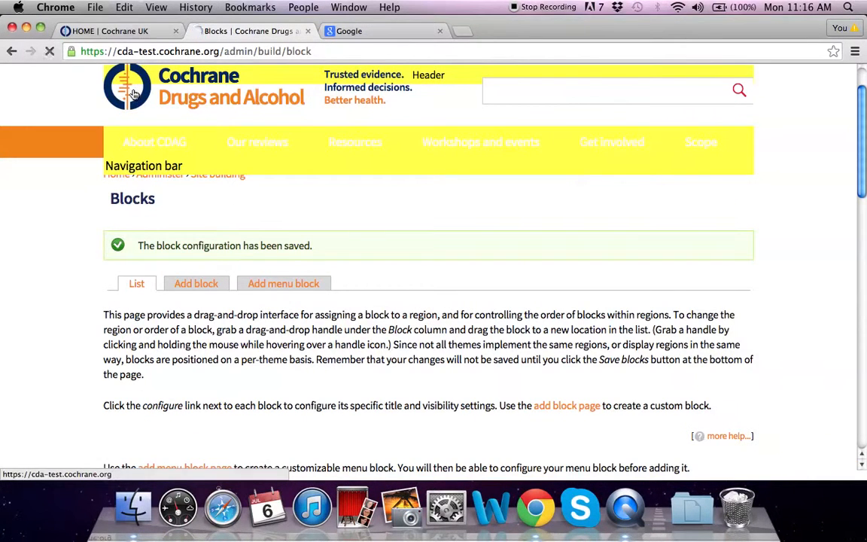
scroll(189, 160, "down", 15)
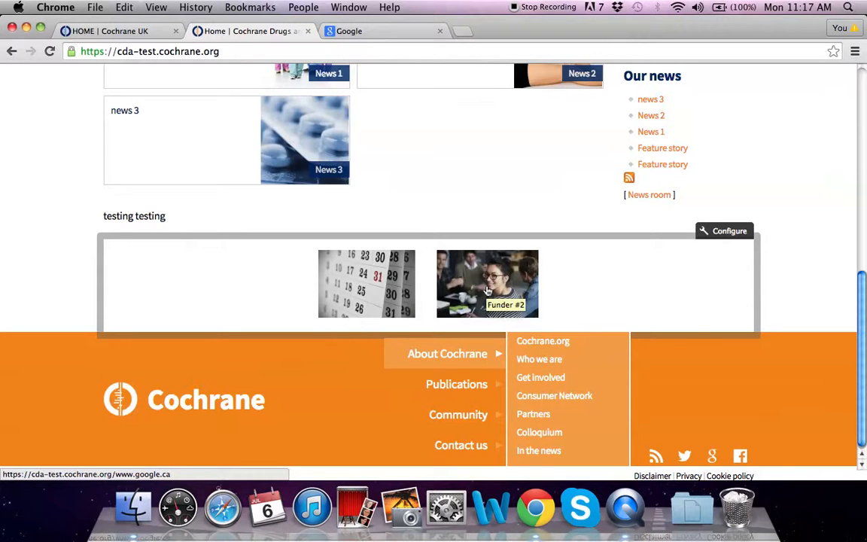
Test the logo links: Funder #1 opens Google, Funder #2 gives Page not found.
left_click(368, 289)
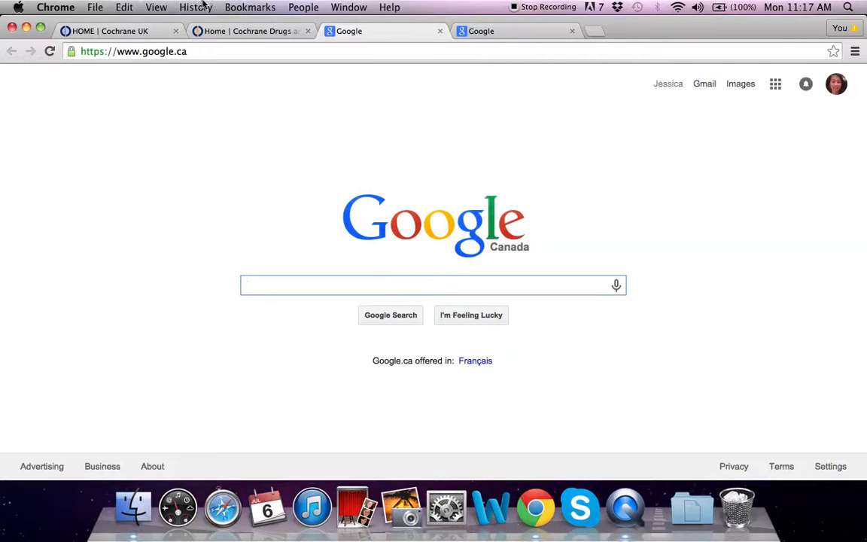
left_click(437, 30)
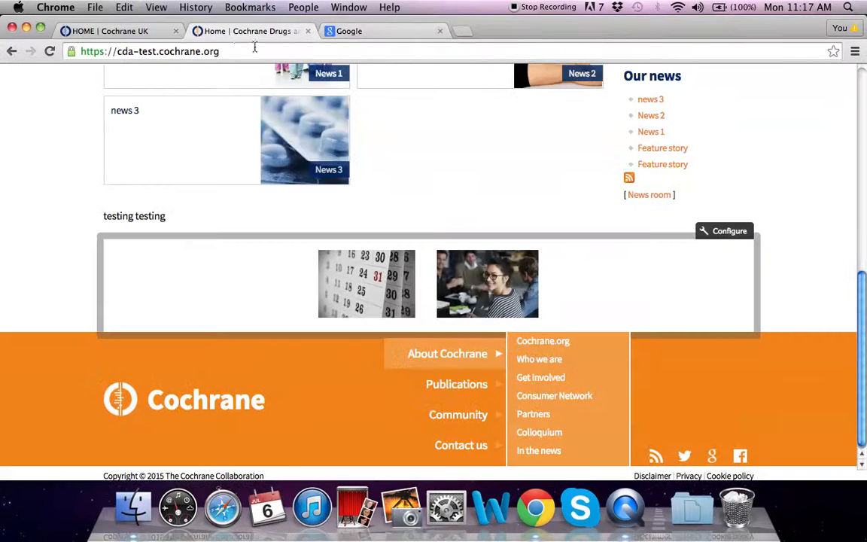
left_click(496, 295)
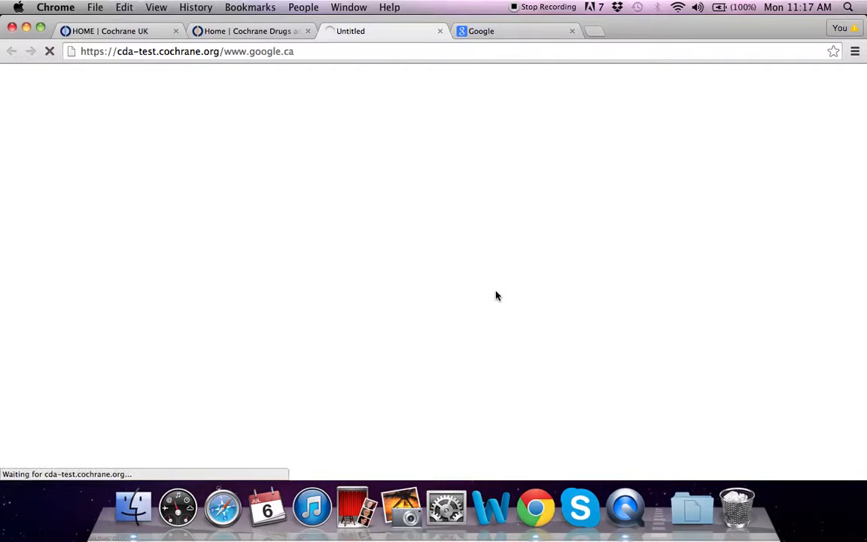
left_click_drag(112, 216, 229, 218)
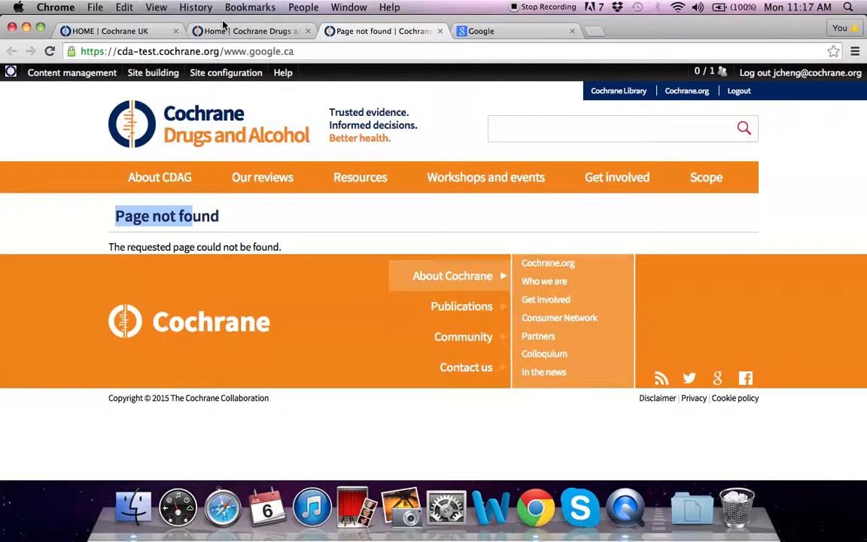
left_click(259, 33)
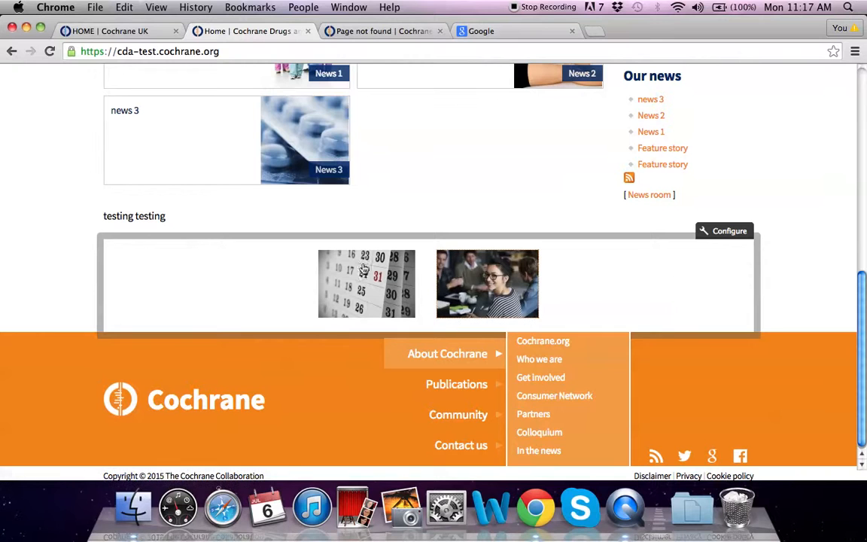
left_click(729, 231)
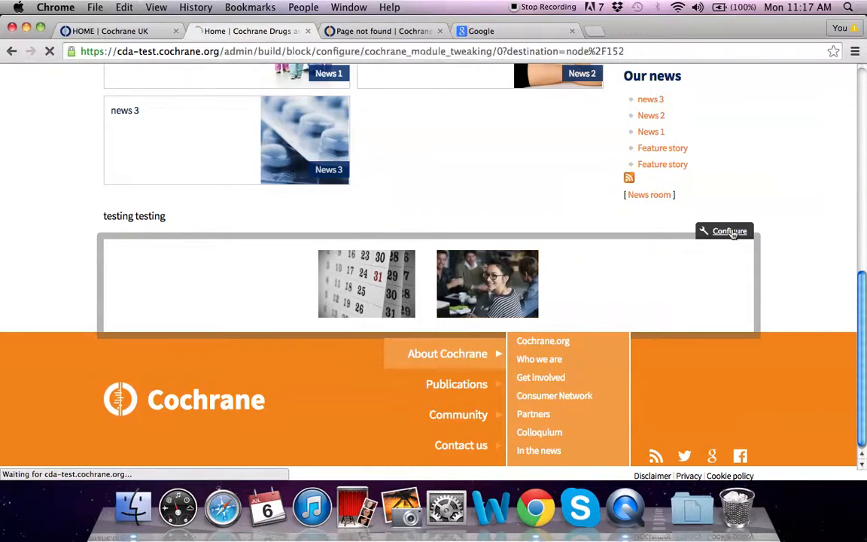
scroll(776, 283, "down", 10)
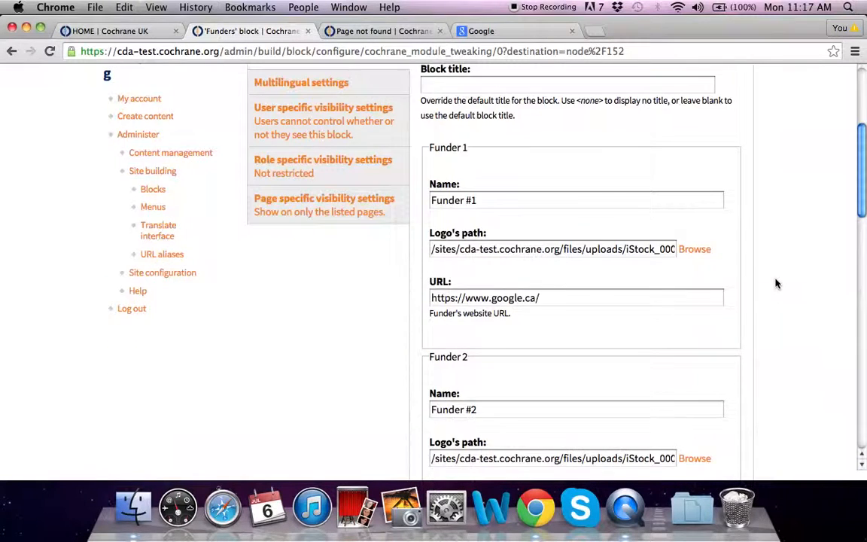
left_click(431, 301)
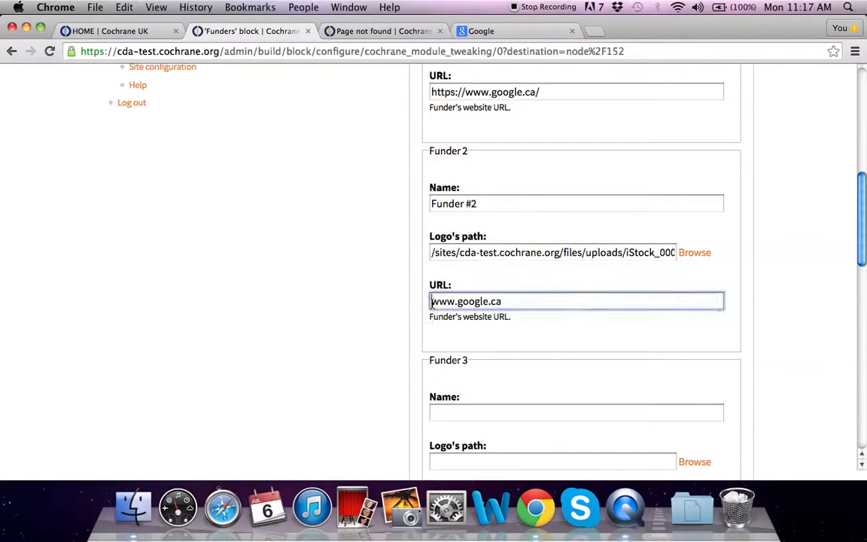
type("htt")
type("p")
type(":/")
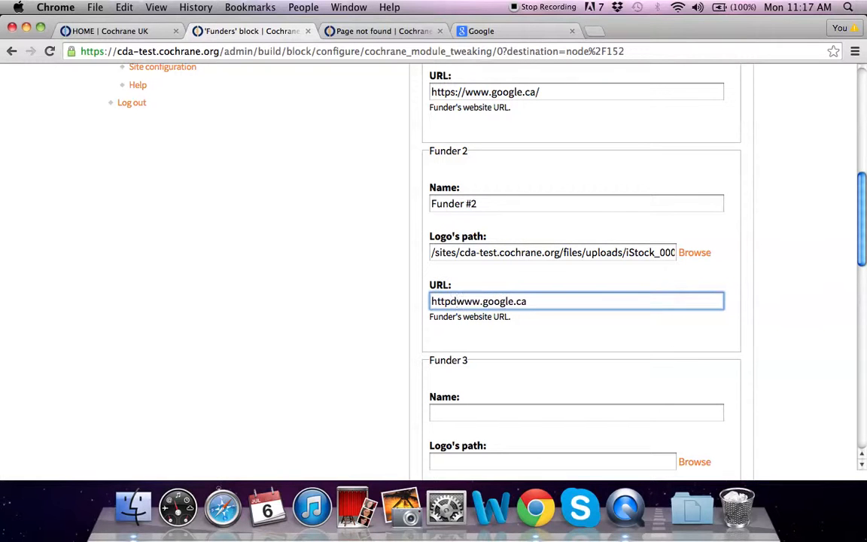
key("BackSpace")
type("s://")
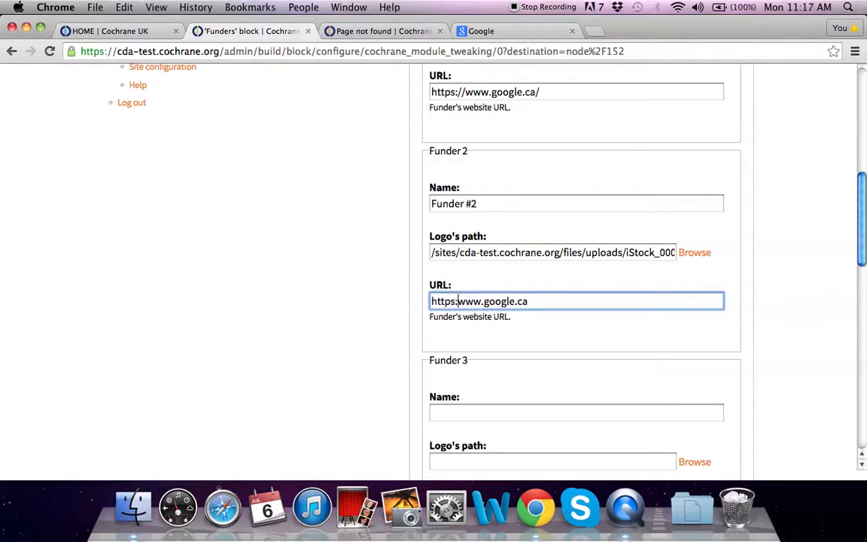
Enter 'Funder #3' as the third funder's name.
scroll(522, 363, "down", 3)
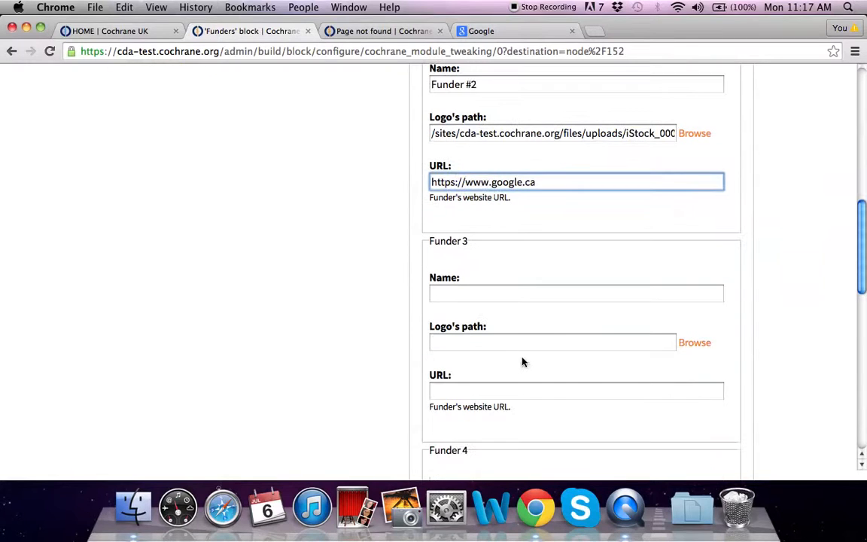
left_click(463, 294)
type("Funder")
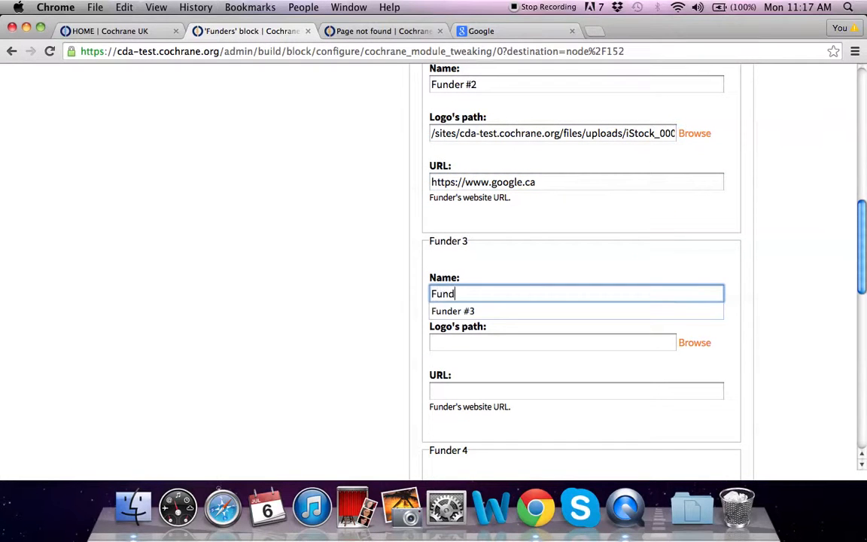
type(" #3")
left_click(474, 343)
left_click(689, 344)
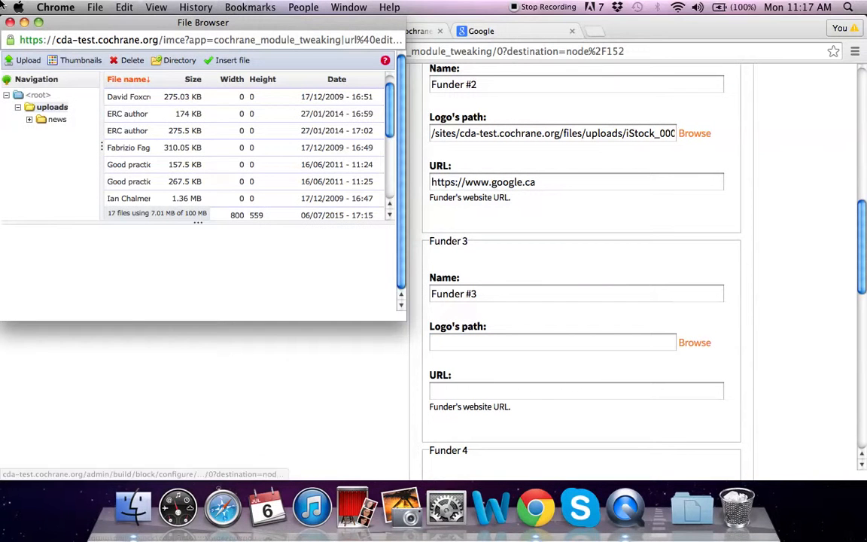
left_click(26, 62)
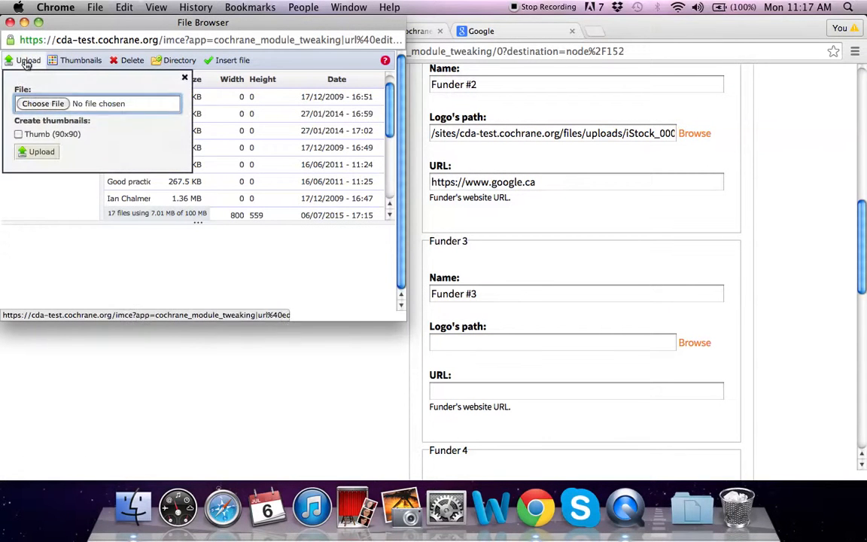
left_click(43, 103)
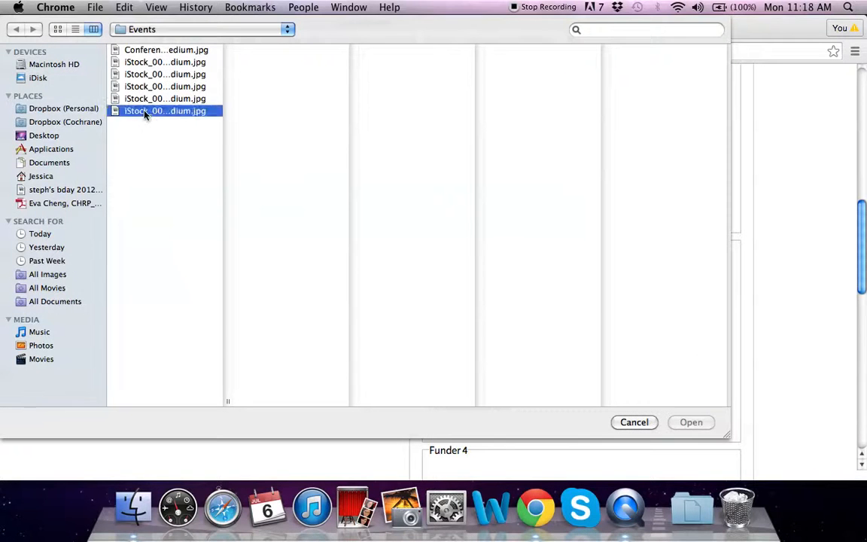
double_click(146, 113)
left_click(28, 152)
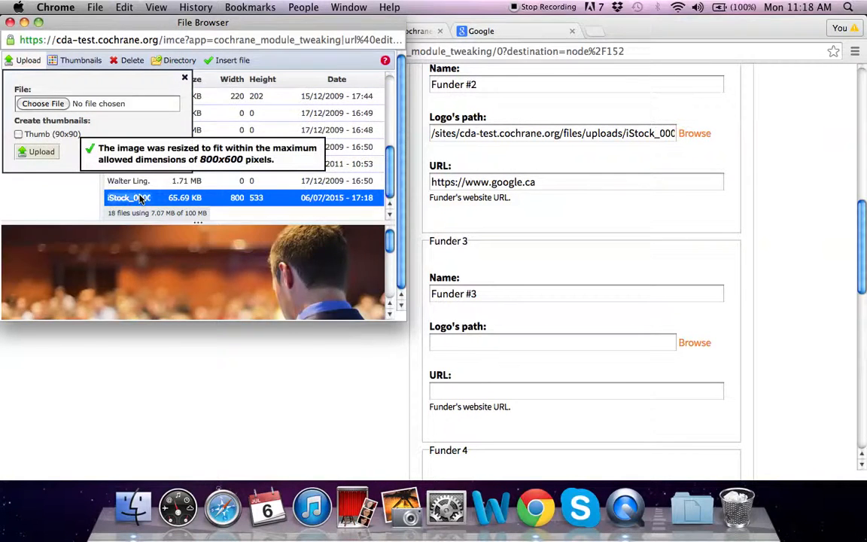
double_click(139, 198)
scroll(633, 281, "down", 3)
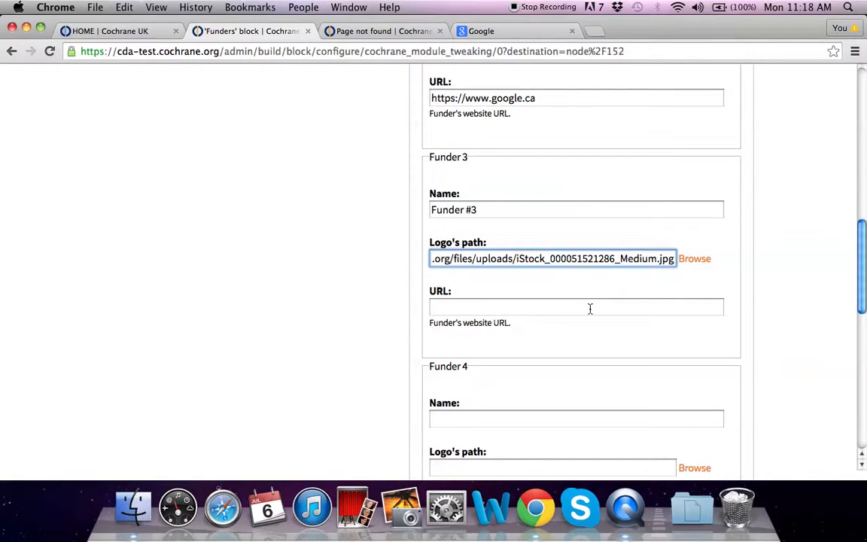
left_click(590, 307)
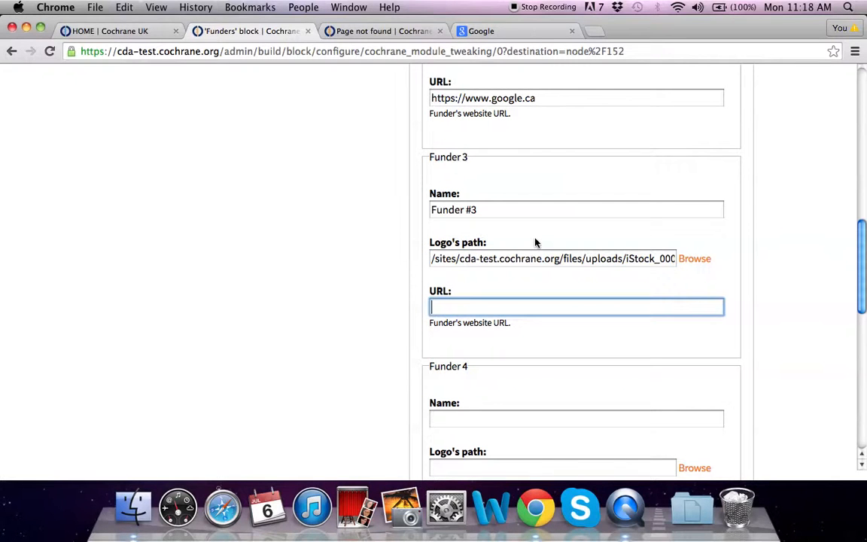
type("h")
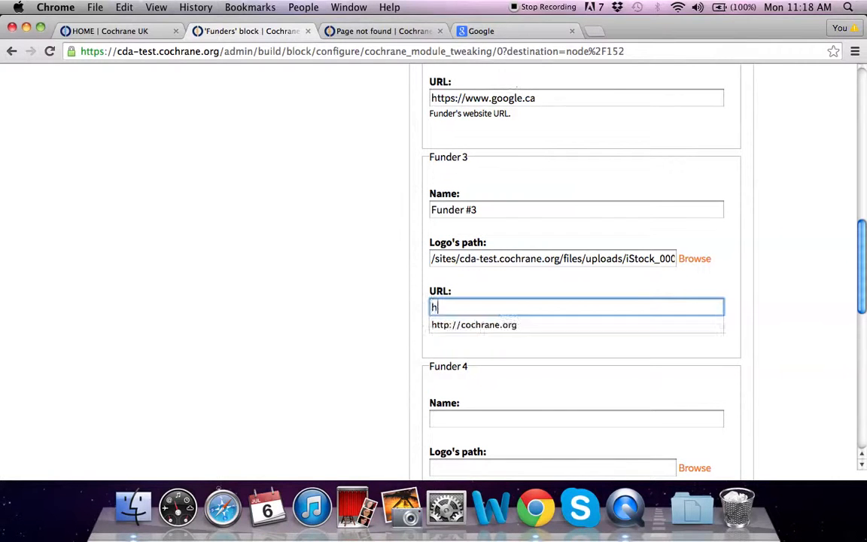
type("t")
key("Down")
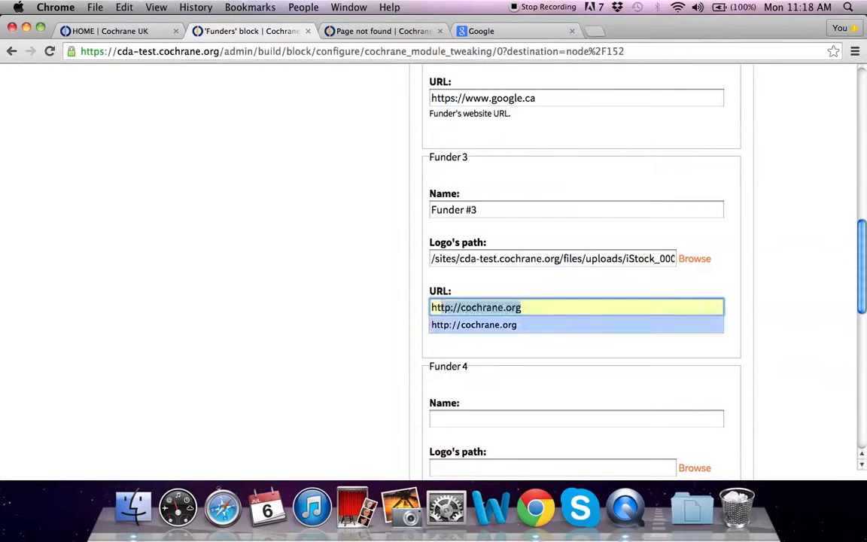
key("Return")
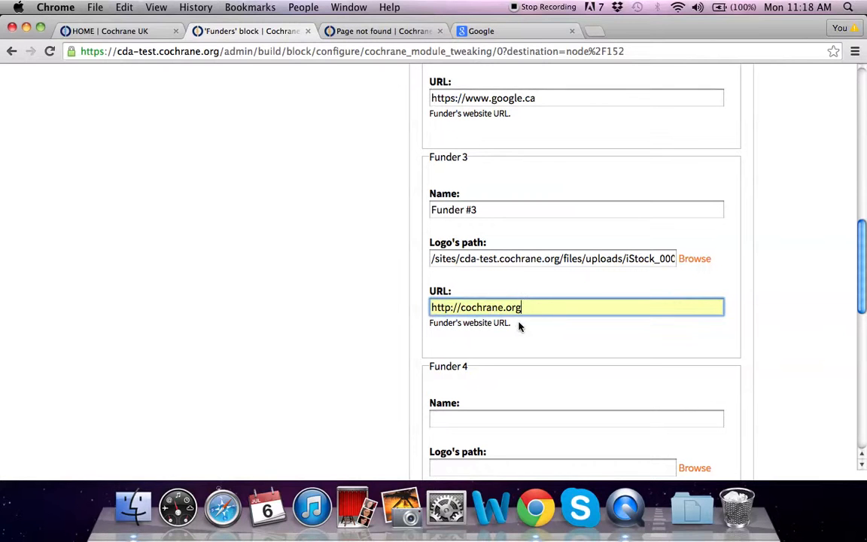
scroll(519, 324, "down", 10)
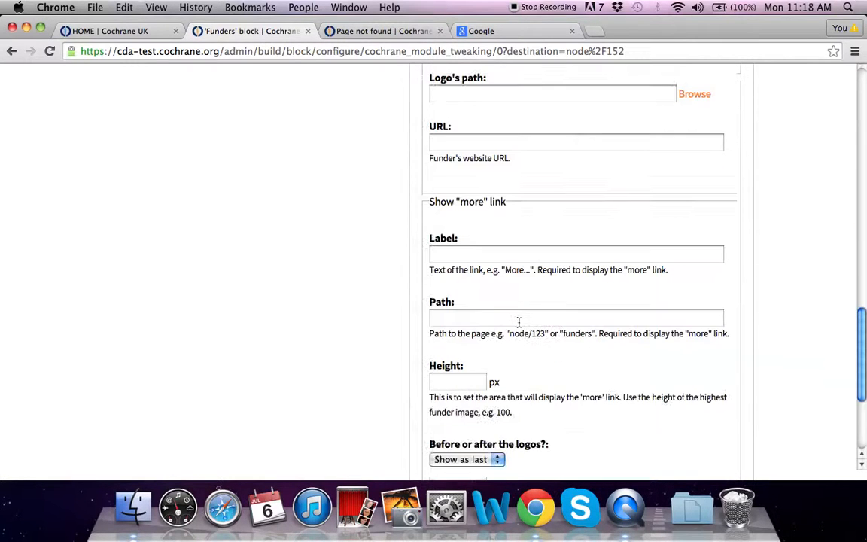
Bring up the Cochrane UK funders and partners page for reference.
scroll(430, 198, "down", 1)
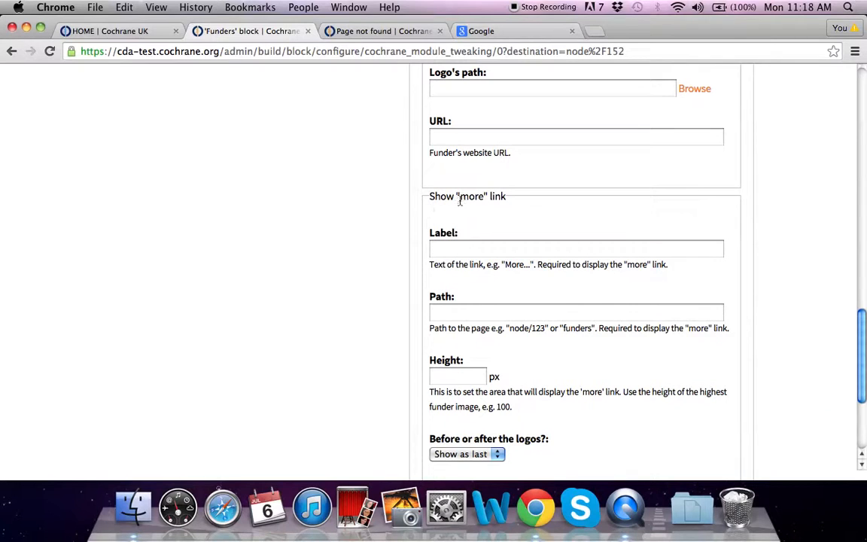
scroll(525, 205, "down", 3)
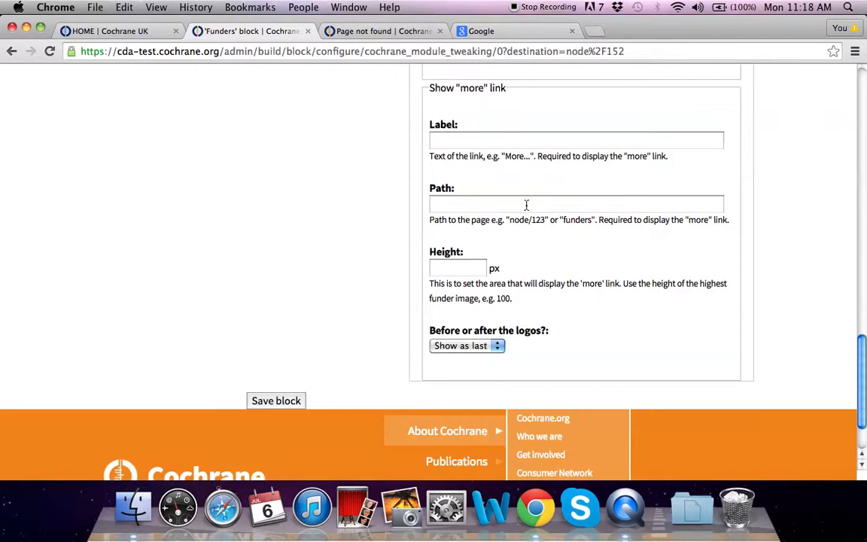
scroll(526, 204, "up", 2)
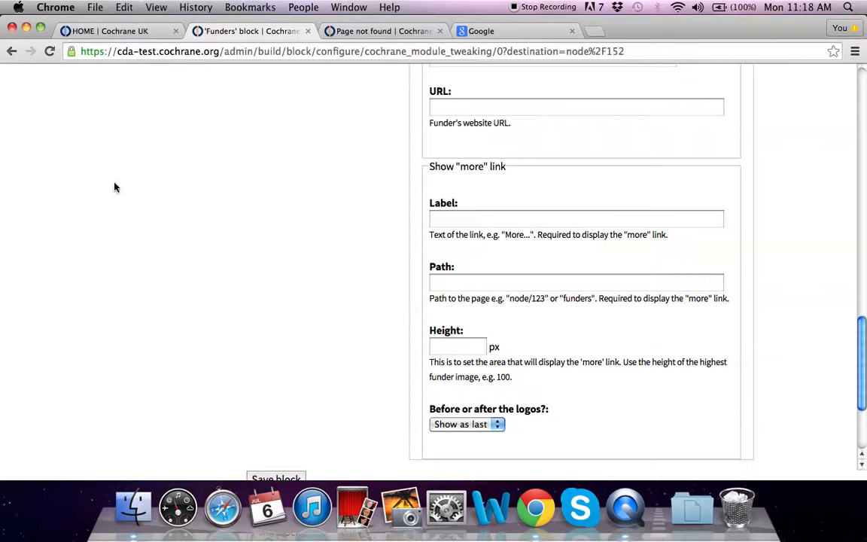
left_click(104, 30)
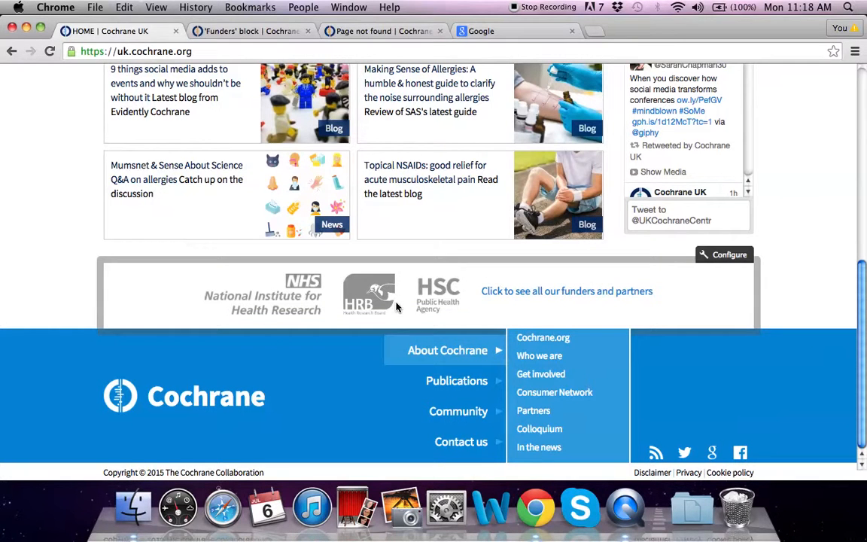
left_click(580, 294)
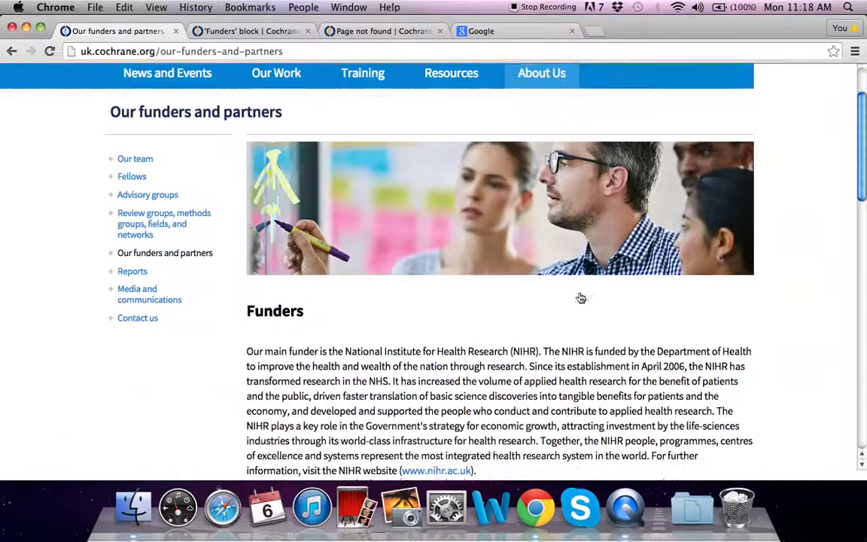
Review that page, then return to the Funders block's Show "more" link section.
scroll(580, 298, "down", 5)
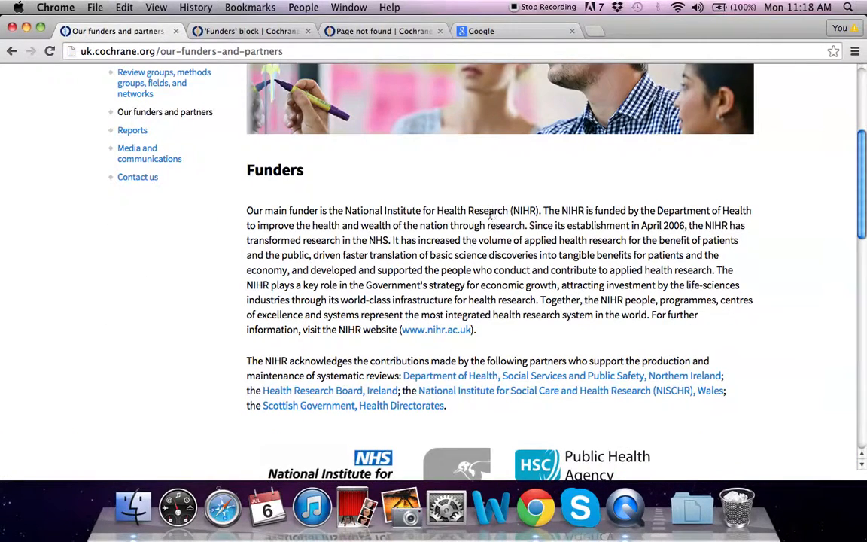
scroll(491, 218, "up", 2)
scroll(416, 240, "down", 10)
scroll(419, 304, "up", 7)
scroll(445, 397, "down", 5)
scroll(422, 275, "up", 15)
left_click(266, 34)
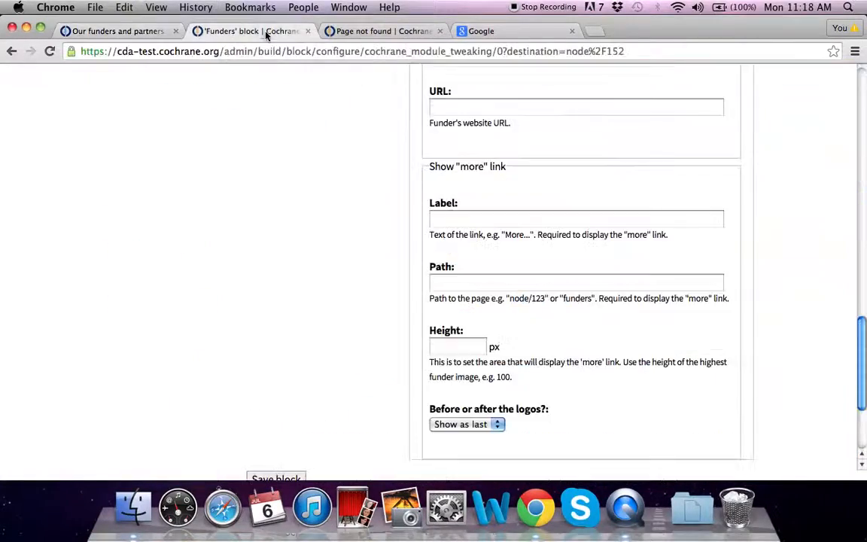
Enter 'See more information about funders' as the Funders block's more-link label.
scroll(603, 251, "down", 1)
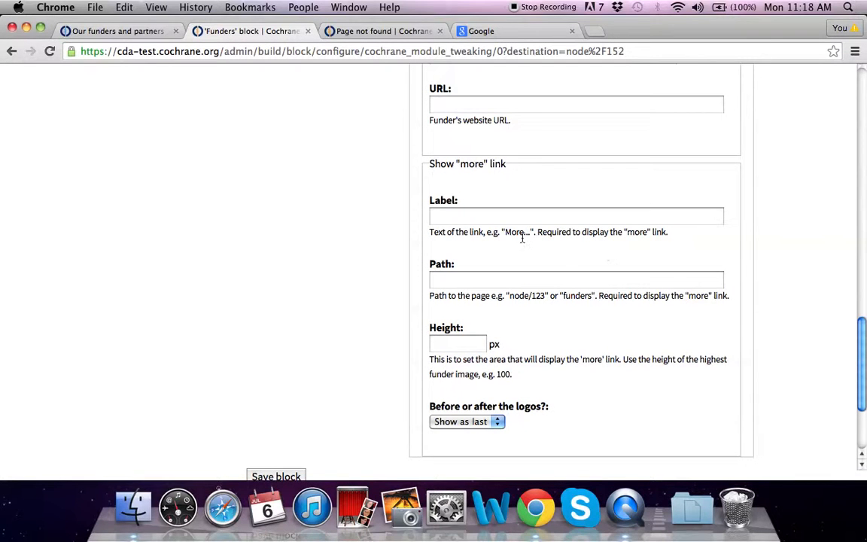
left_click(519, 222)
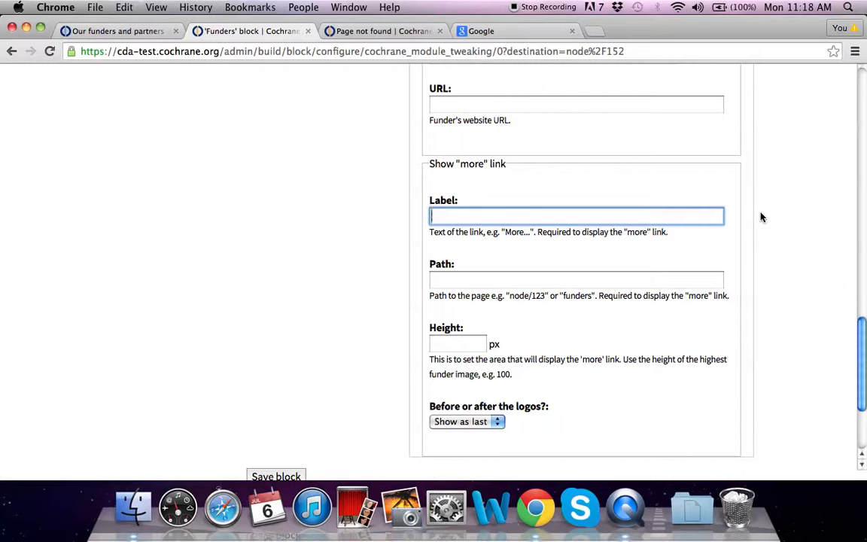
type("See more information ab")
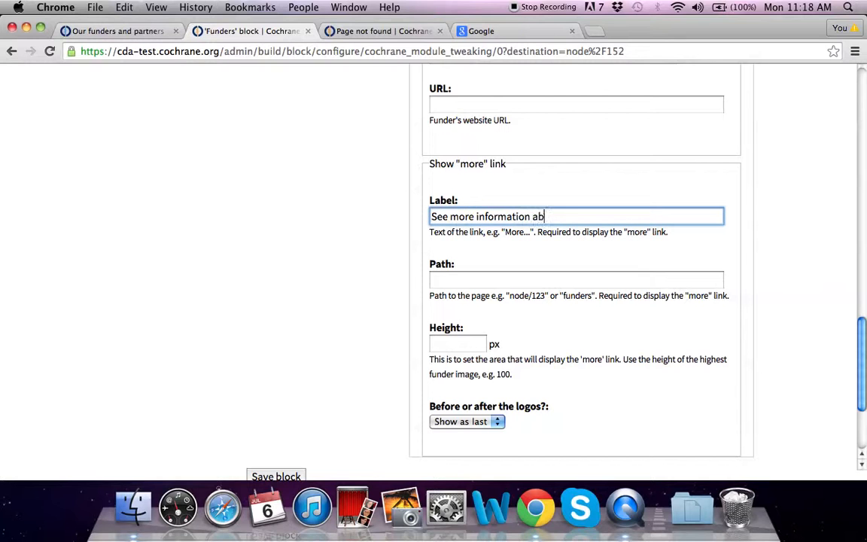
type("out dunf")
type("ders")
left_click(605, 283)
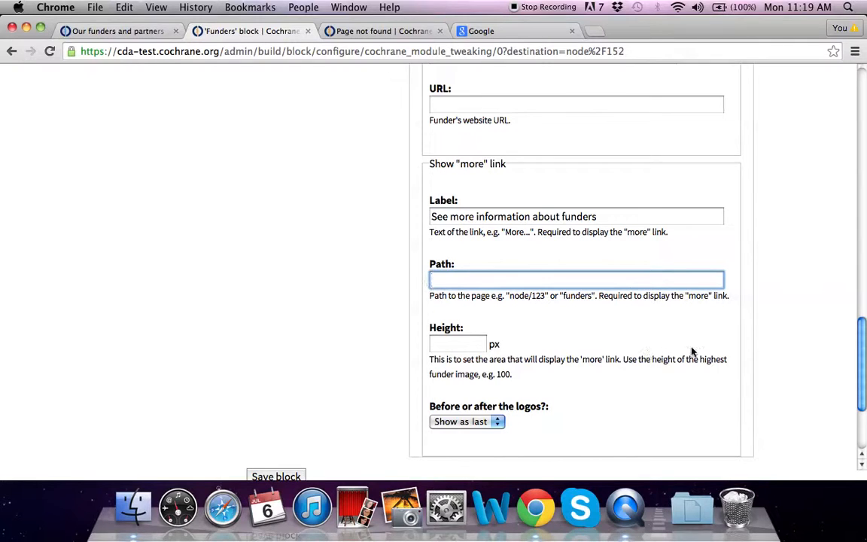
Go back to the Cochrane UK home page to check its funders footer.
scroll(267, 278, "down", 3)
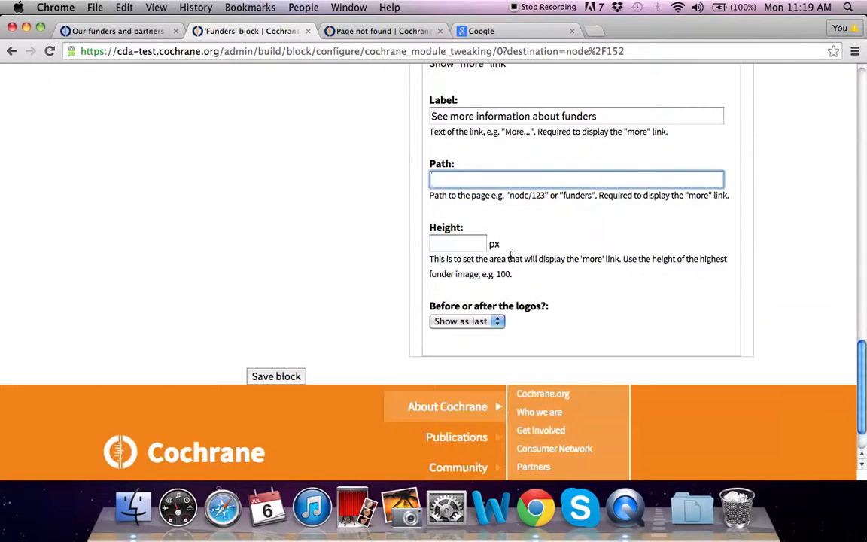
scroll(348, 261, "up", 7)
left_click(91, 28)
scroll(535, 346, "down", 10)
scroll(534, 342, "up", 10)
left_click(12, 51)
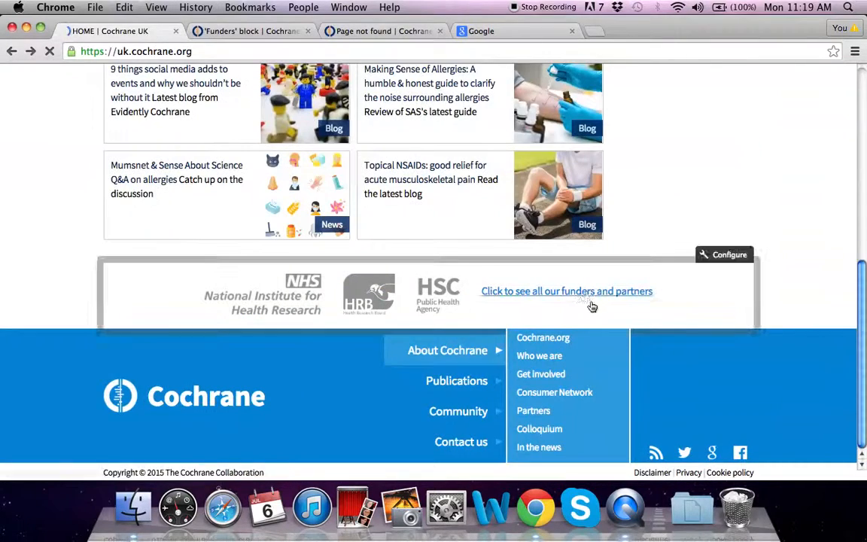
Review the Cochrane UK funders and partners page linked from its footer.
left_click(587, 293)
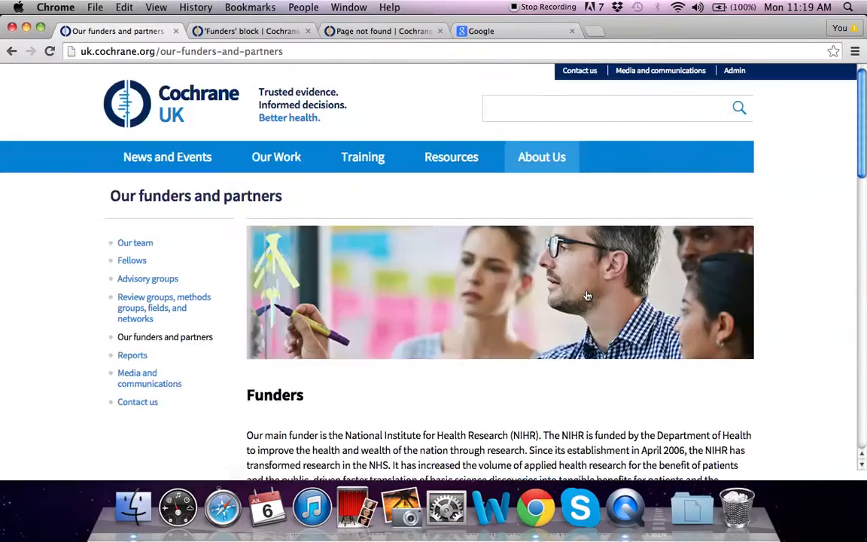
scroll(587, 296, "down", 12)
scroll(587, 294, "up", 10)
scroll(535, 294, "down", 4)
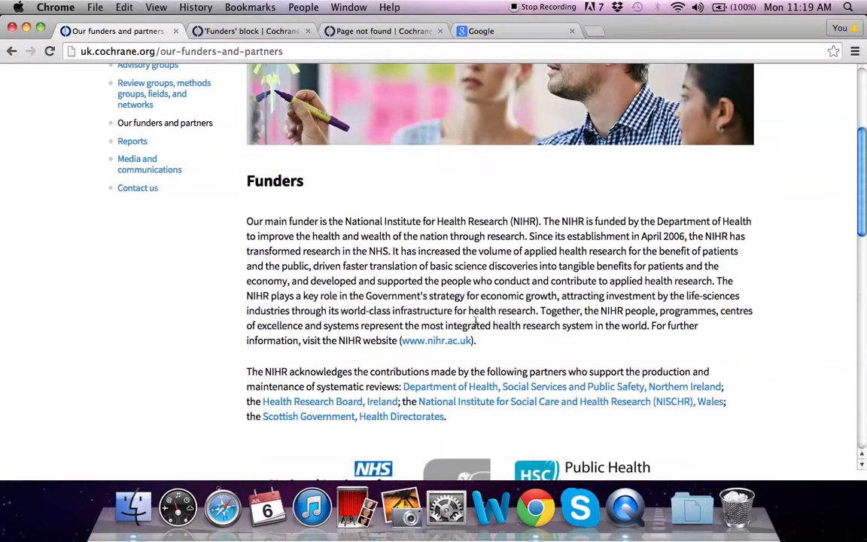
Save the Funders block settings with the new more-link label.
left_click(245, 30)
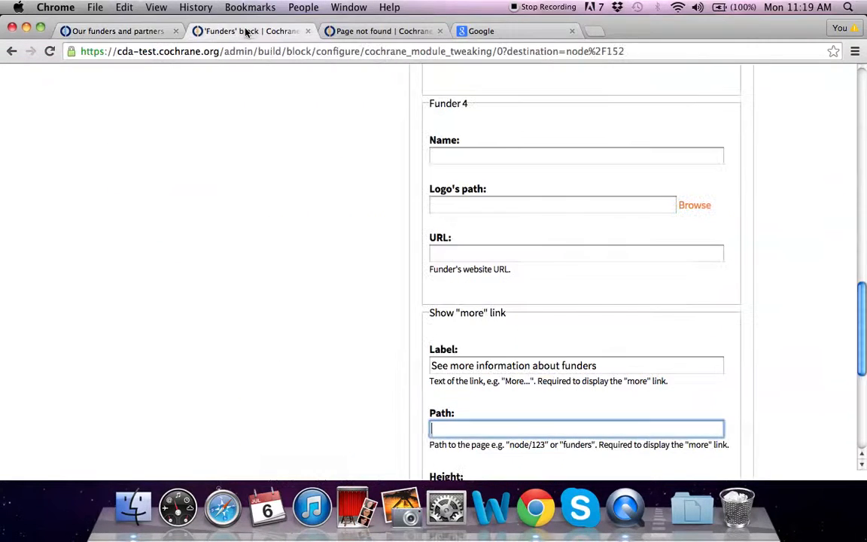
scroll(517, 435, "down", 1)
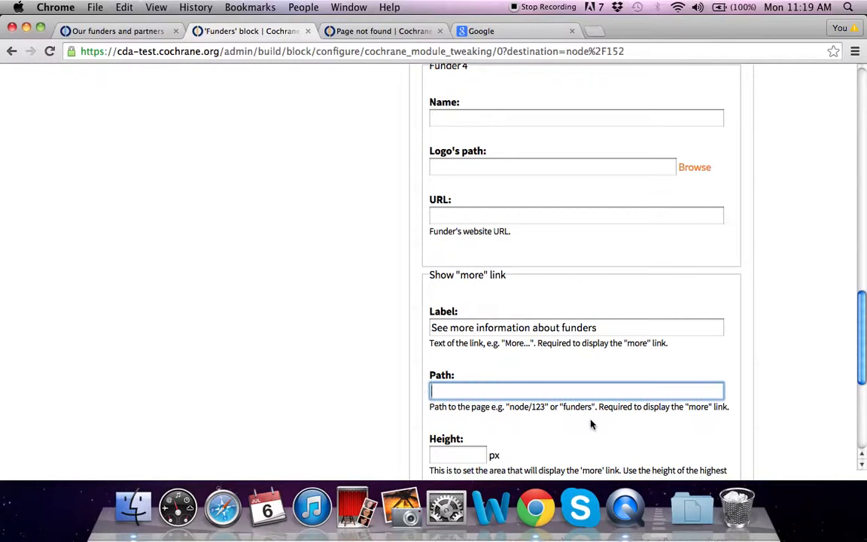
scroll(489, 368, "up", 10)
scroll(489, 367, "up", 4)
scroll(489, 365, "down", 20)
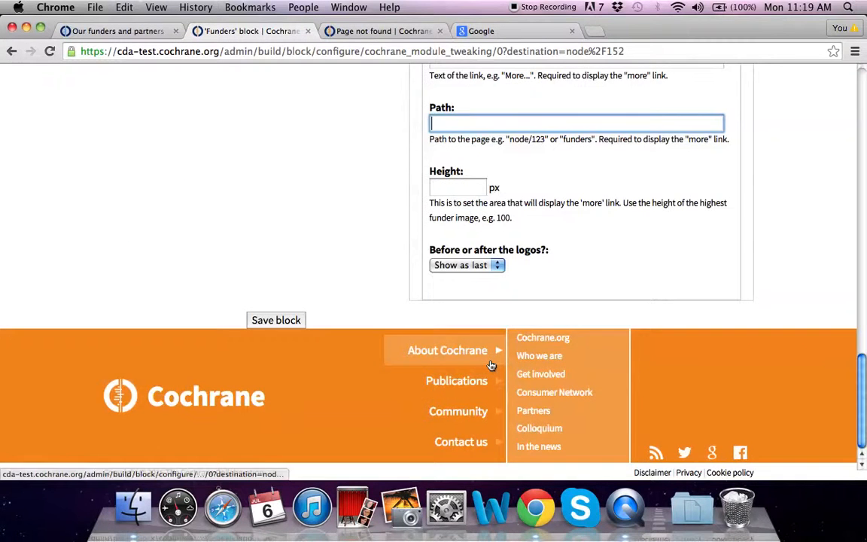
scroll(452, 301, "up", 3)
left_click(442, 301)
scroll(350, 338, "down", 1)
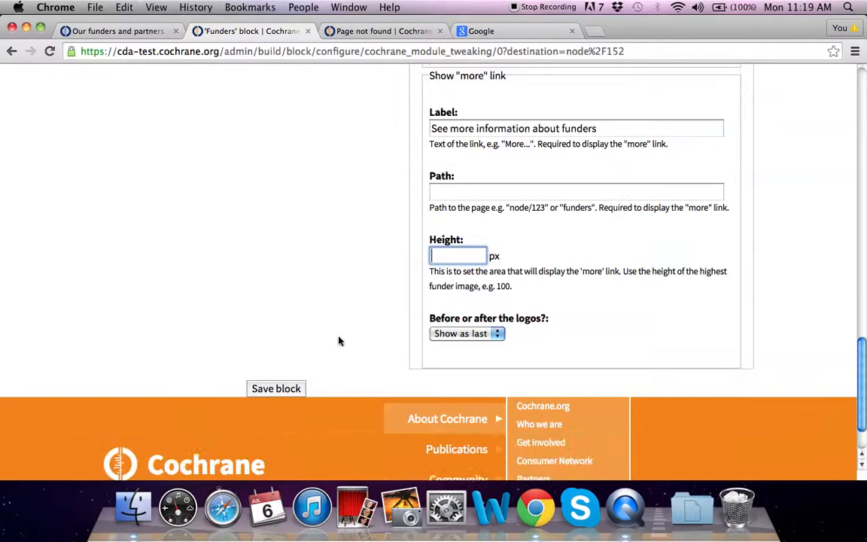
left_click(278, 388)
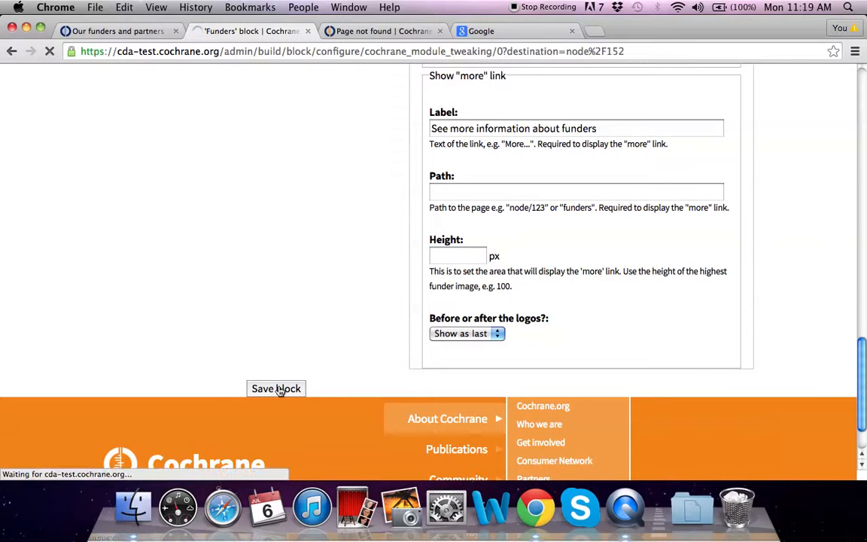
scroll(286, 391, "down", 15)
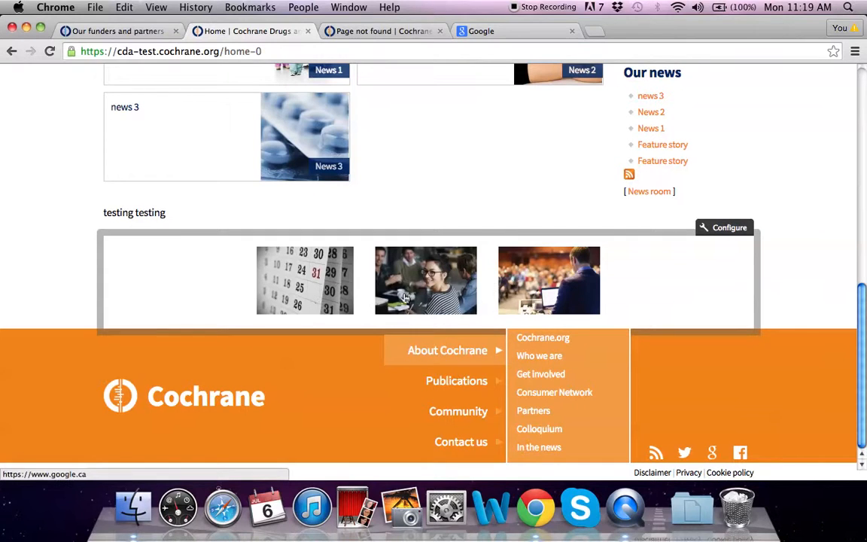
left_click(557, 292)
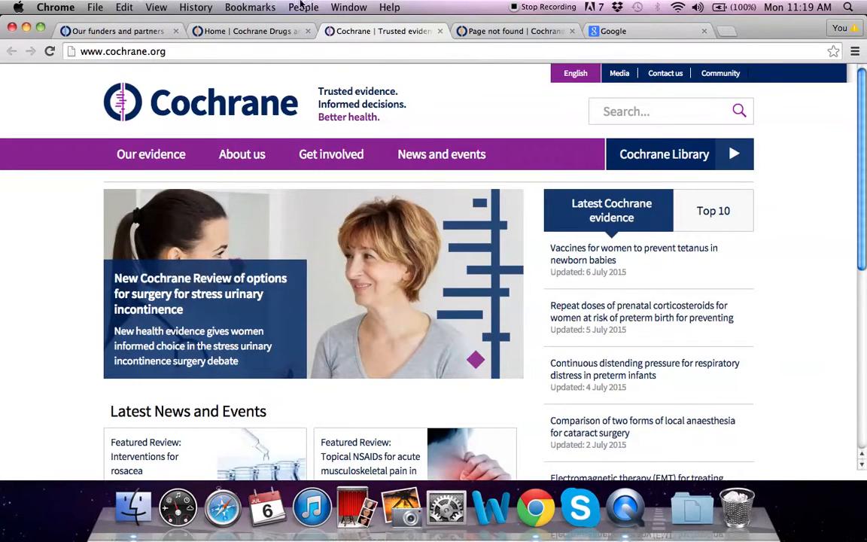
left_click(440, 34)
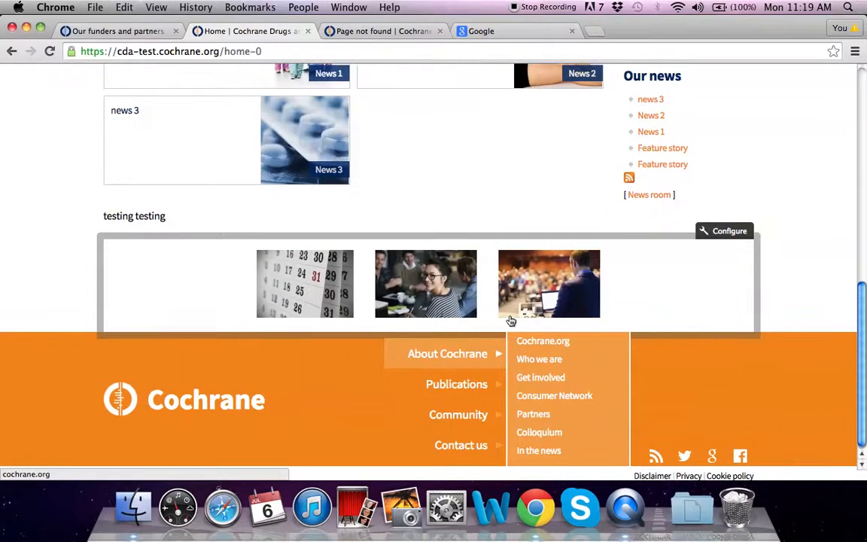
scroll(510, 320, "up", 15)
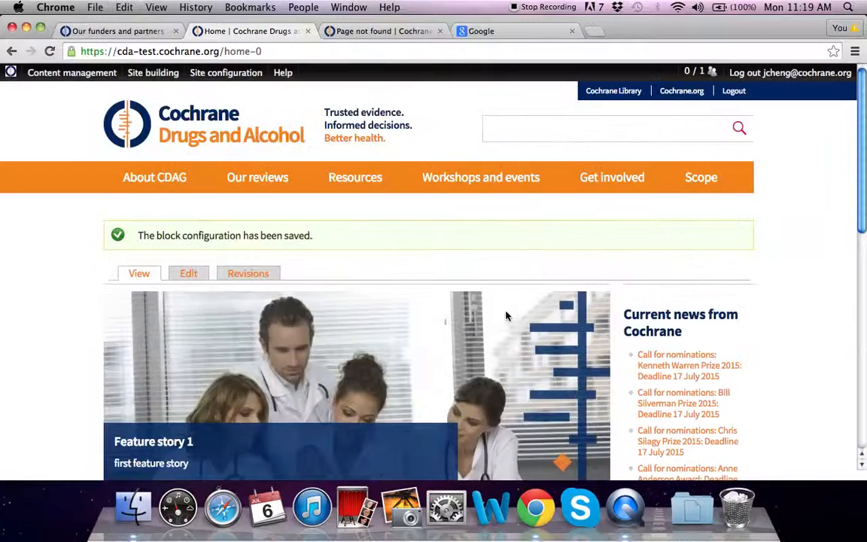
mouse_move(73, 75)
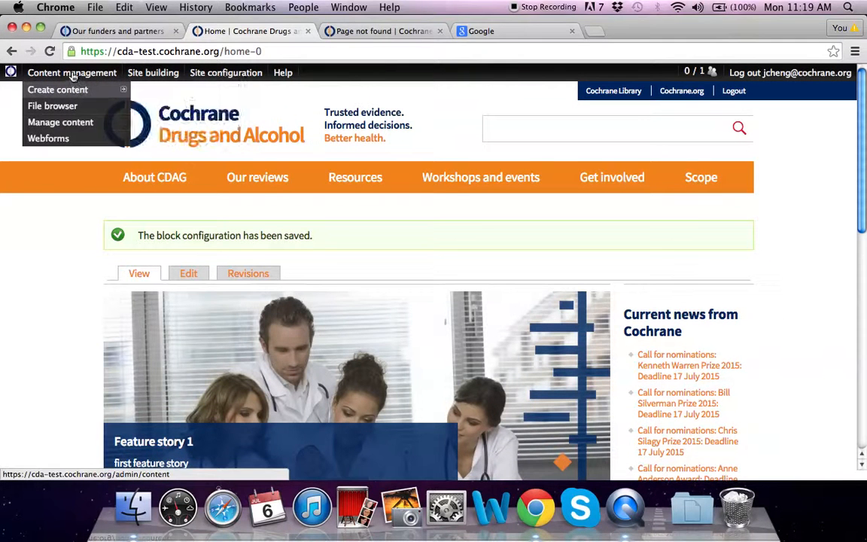
mouse_move(74, 93)
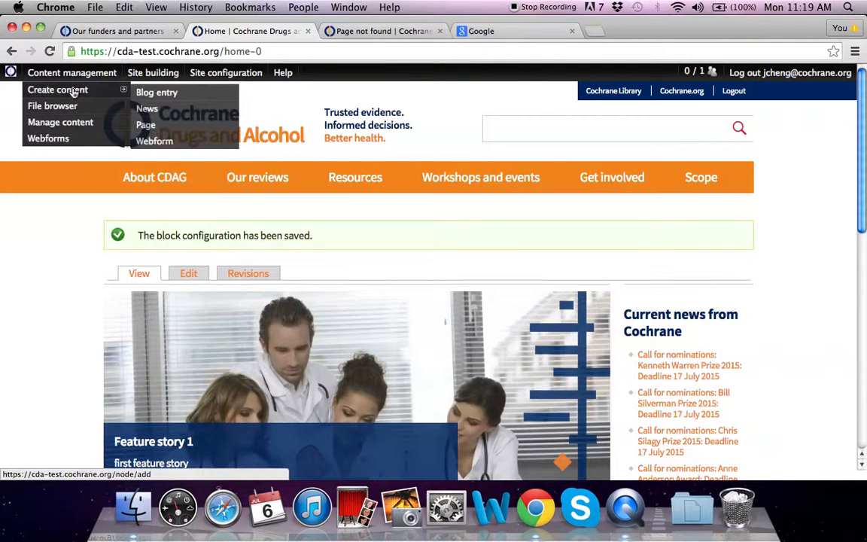
Start a new basic page titled 'Funders' with placeholder body text.
left_click(147, 125)
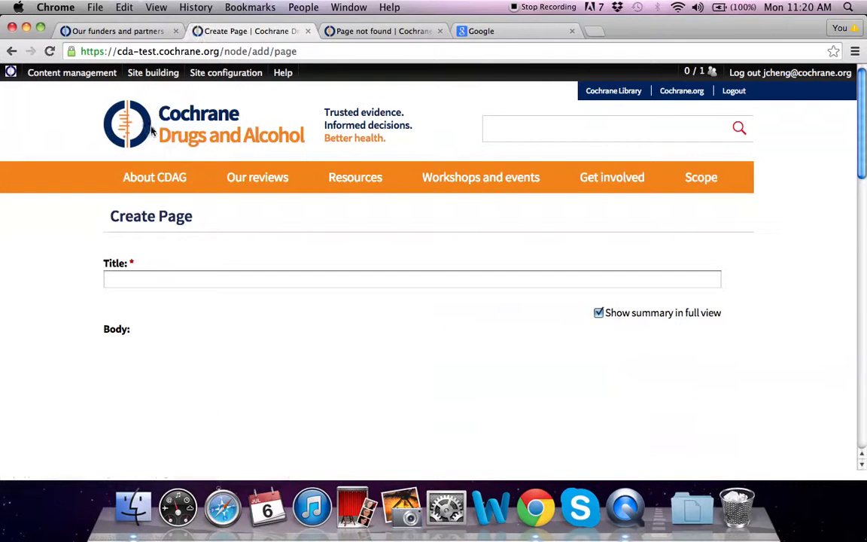
left_click(150, 280)
type("Funders")
scroll(166, 305, "down", 10)
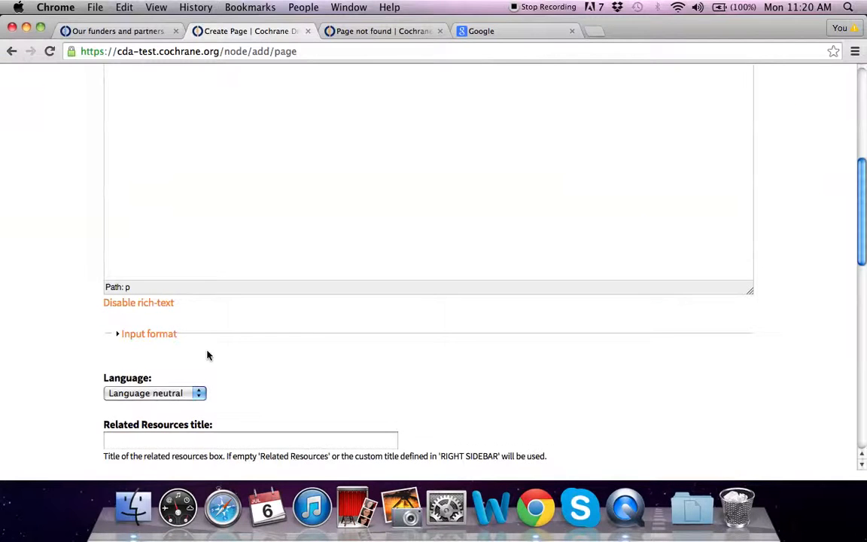
scroll(225, 252, "up", 6)
left_click(228, 308)
type("testing testing")
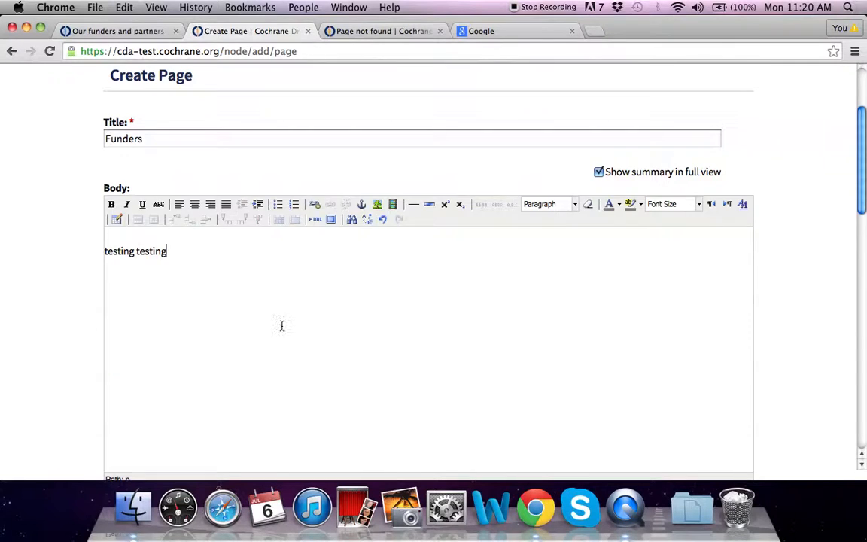
Give the page menu link title 'Funders' with parent item '-- About CDAG'.
scroll(281, 325, "down", 20)
left_click(344, 80)
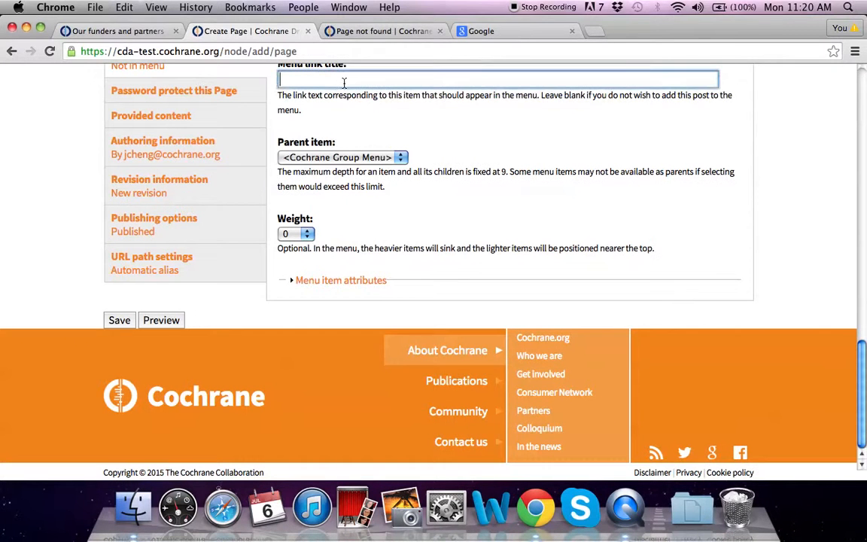
type("Funders")
left_click(403, 157)
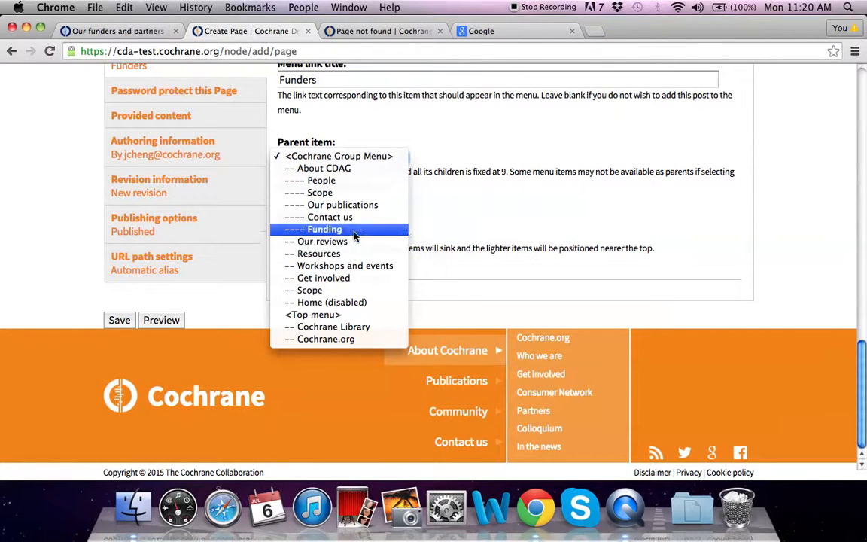
left_click(336, 173)
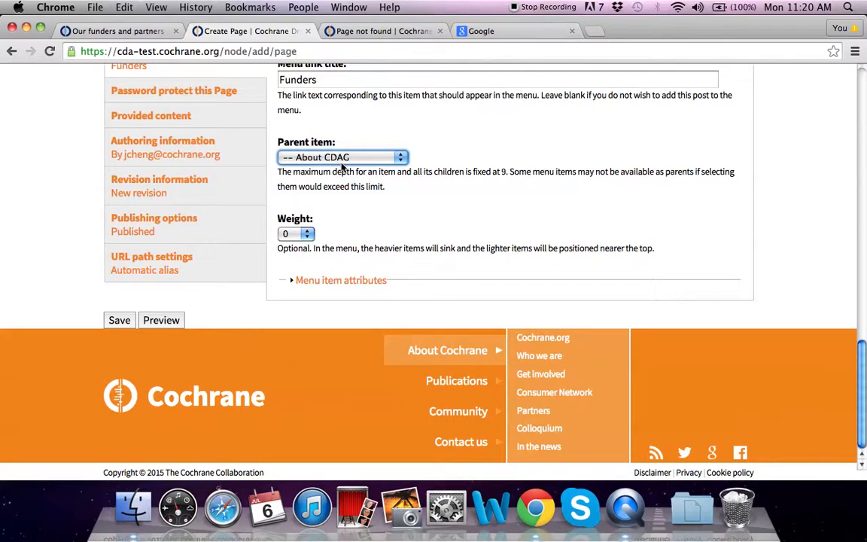
Save the new Funders page.
left_click(122, 321)
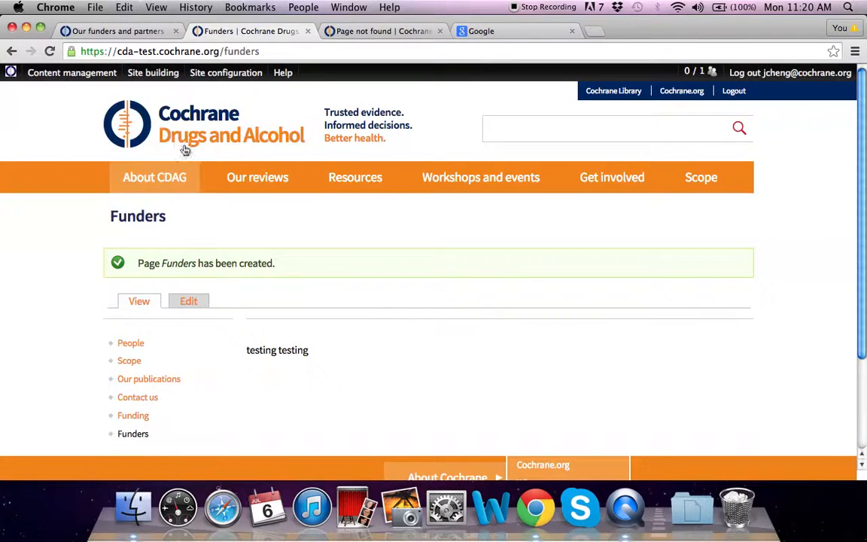
scroll(160, 361, "down", 3)
mouse_move(129, 316)
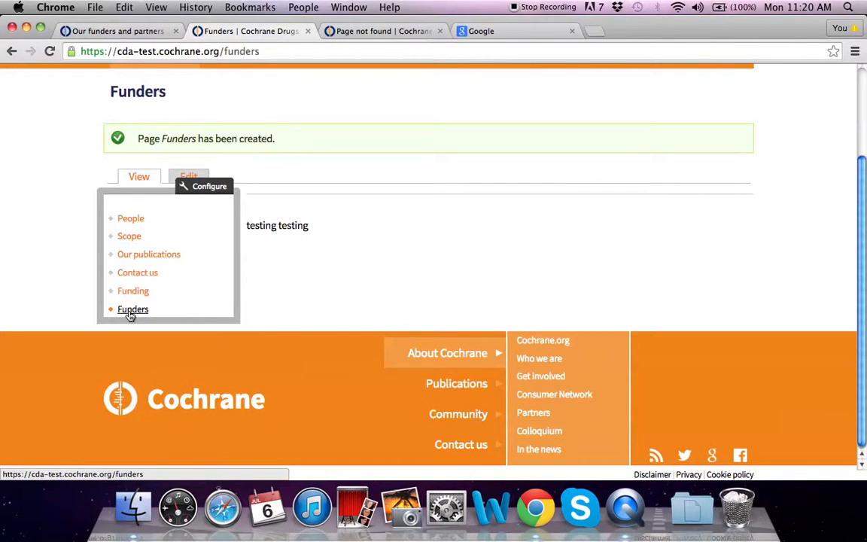
scroll(302, 273, "up", 3)
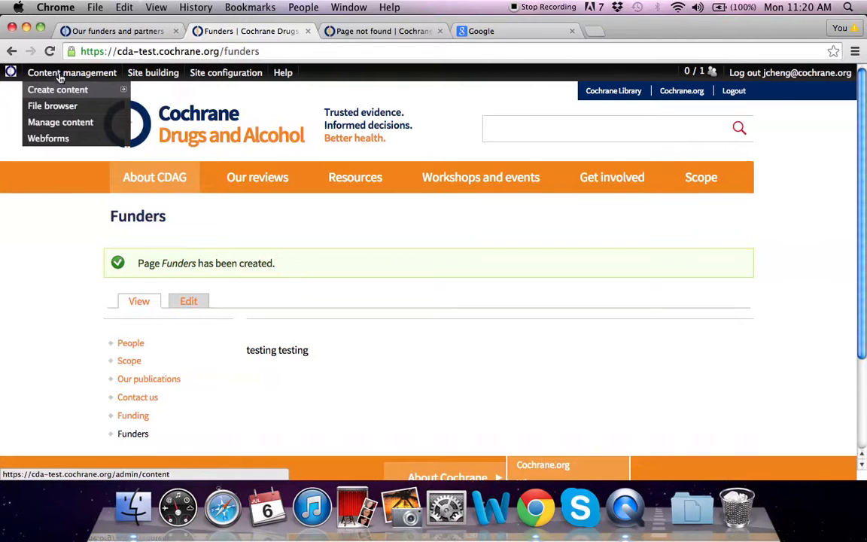
Open the Funders page from Manage content and note its node number, node/157.
left_click(58, 128)
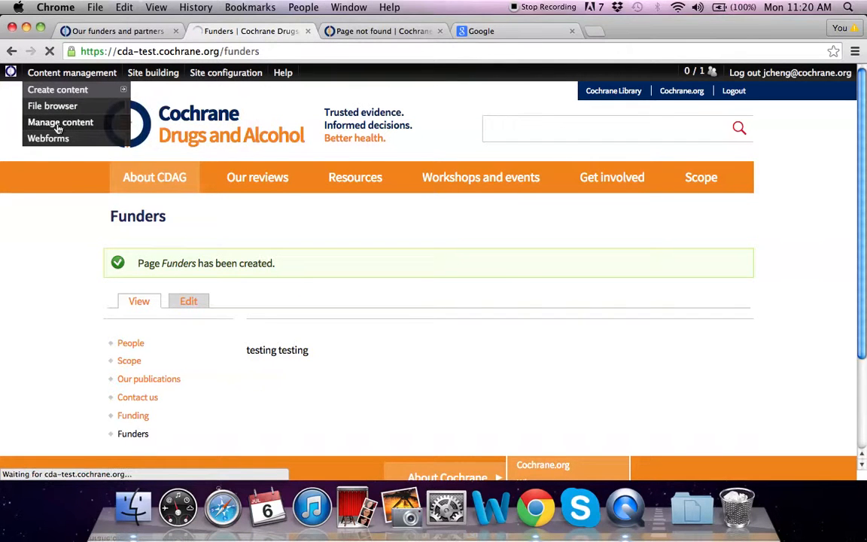
scroll(297, 298, "down", 5)
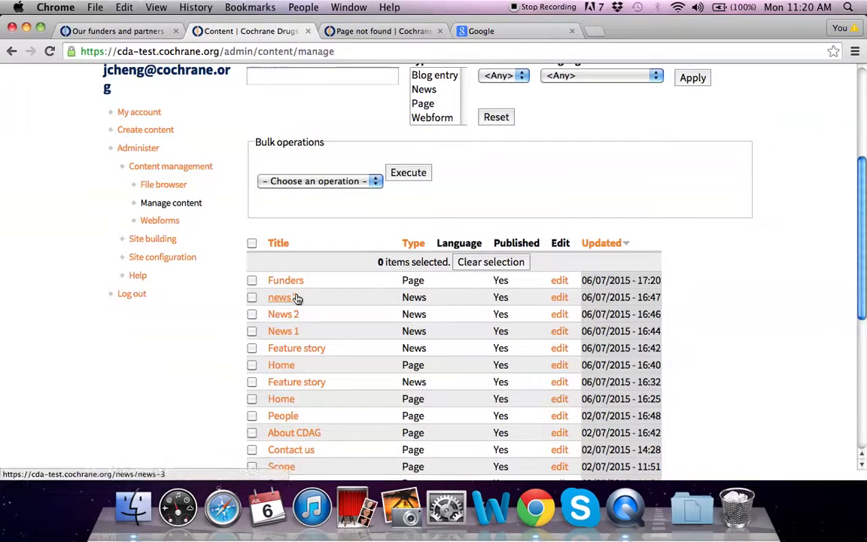
left_click(560, 281)
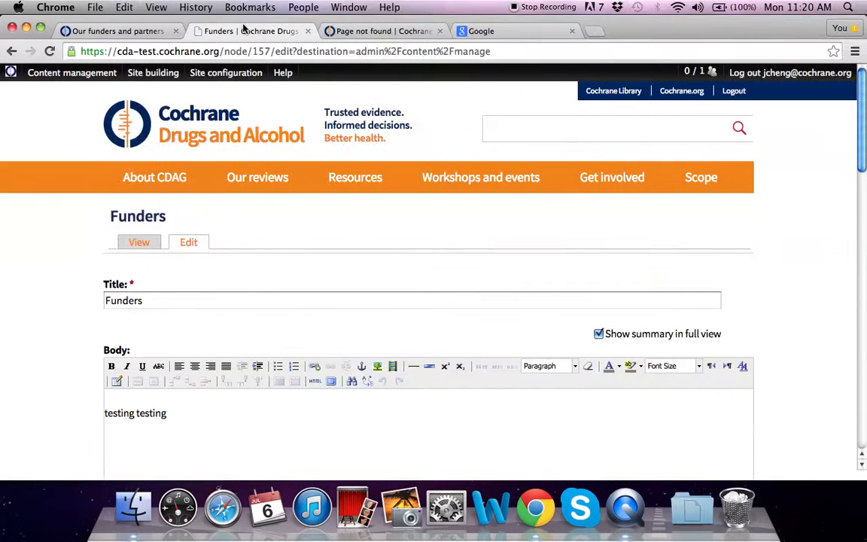
left_click_drag(223, 51, 262, 51)
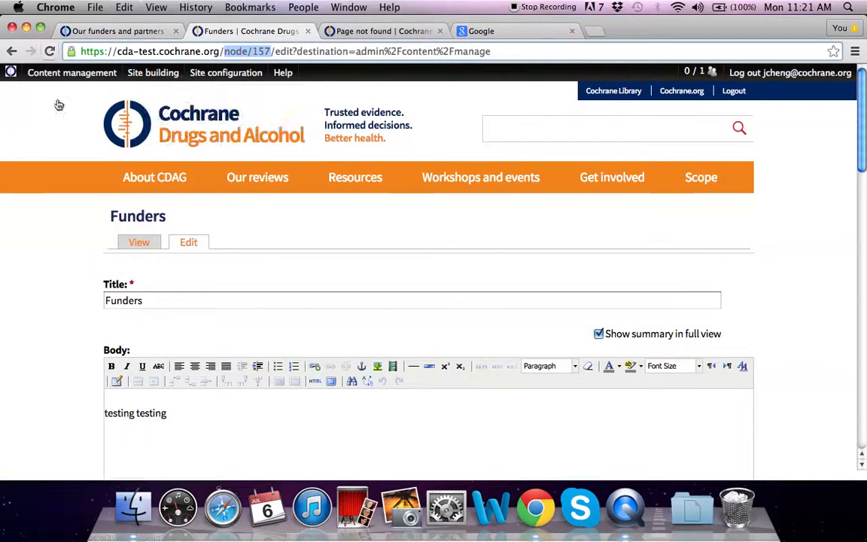
left_click(118, 31)
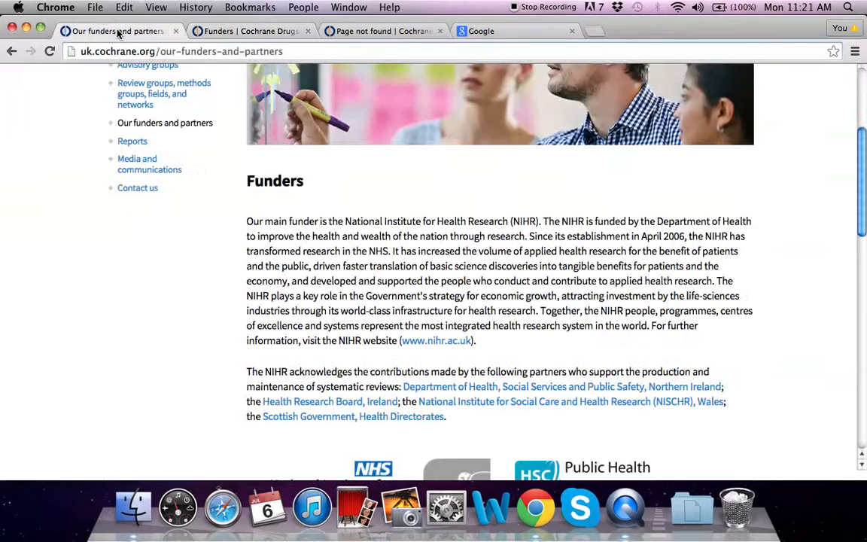
left_click(231, 31)
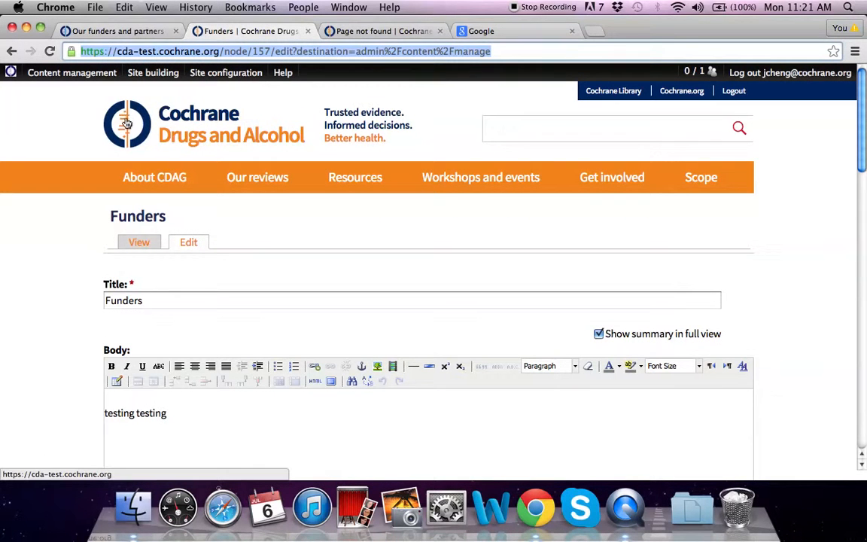
Go to the home page and open the footer Funders block's configuration.
mouse_move(148, 72)
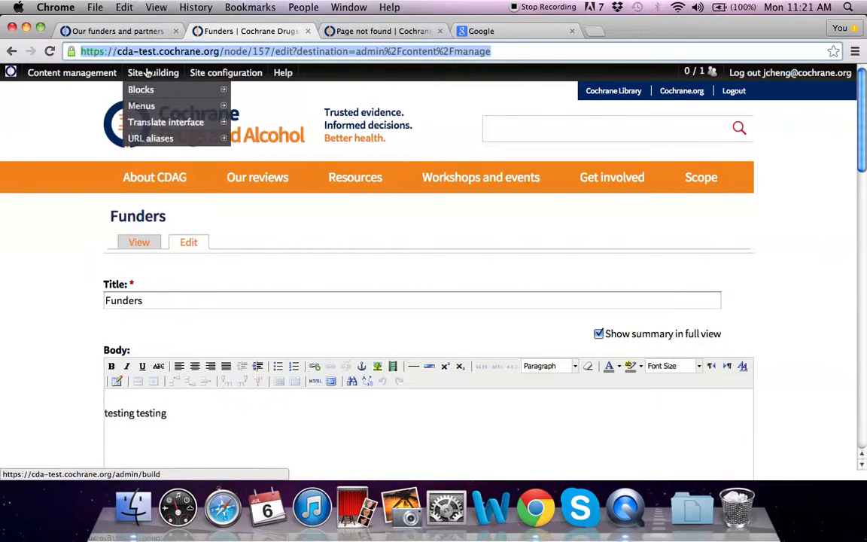
left_click(126, 123)
scroll(643, 294, "down", 10)
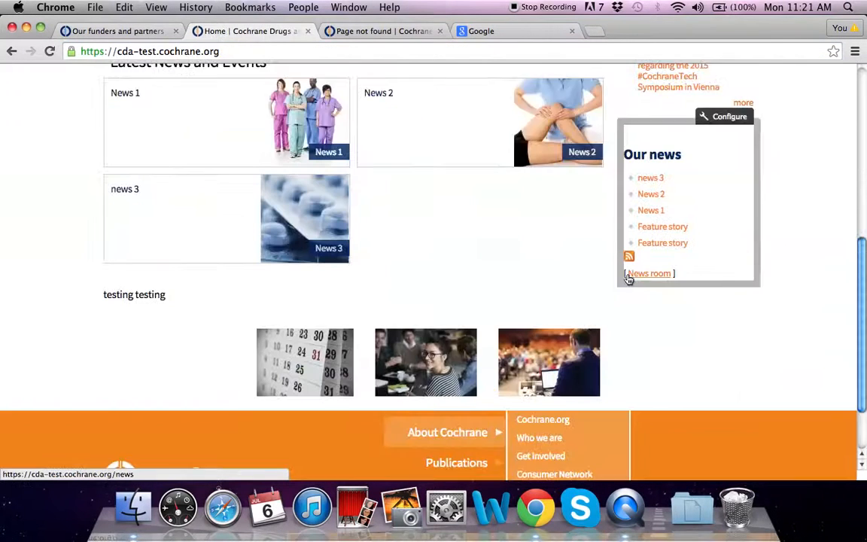
left_click(718, 228)
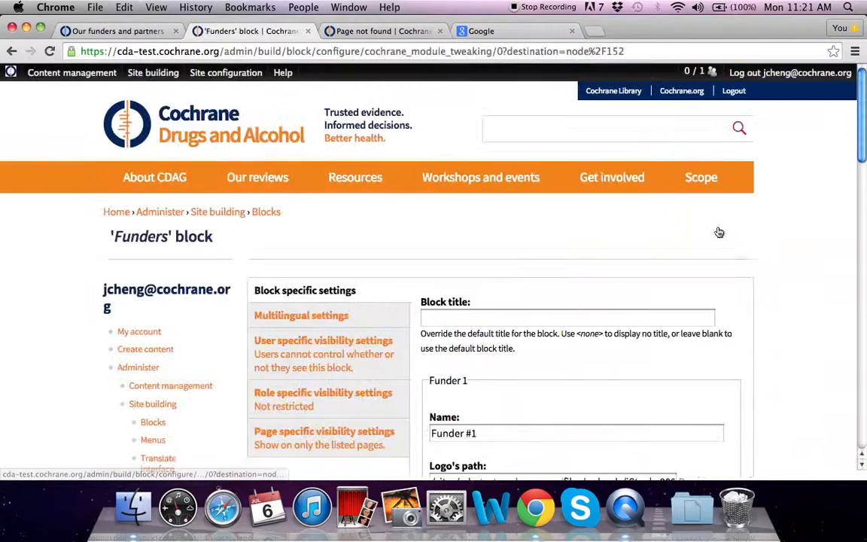
Set the Funders block's more-link path to node/157.
scroll(775, 256, "down", 5)
scroll(775, 257, "down", 6)
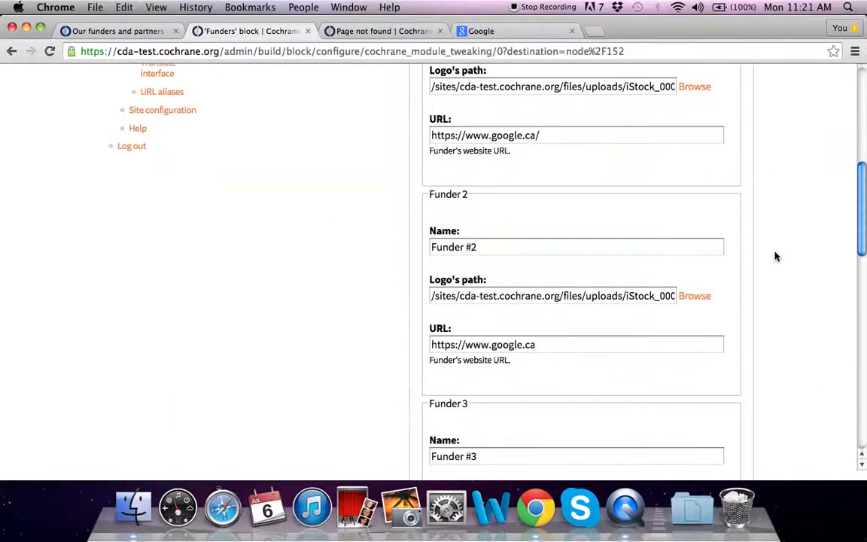
scroll(775, 257, "down", 5)
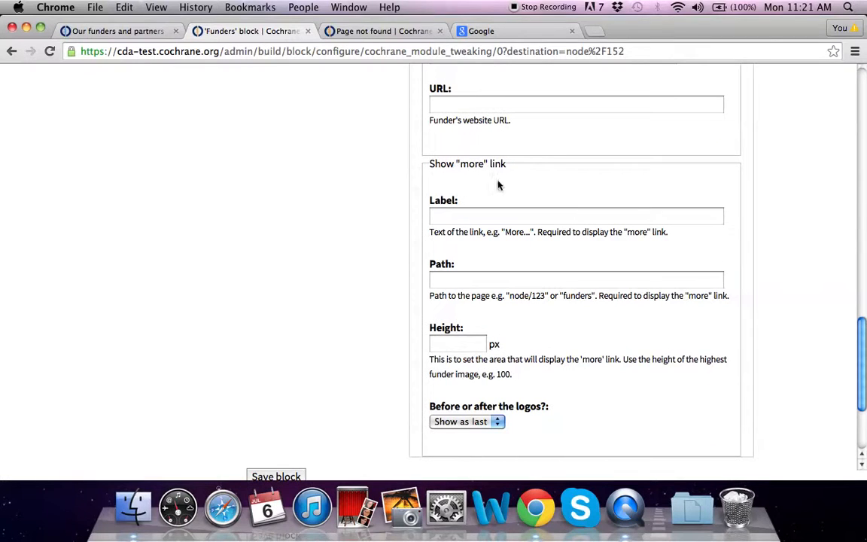
left_click(488, 279)
type("node/157")
Set the more-link label to 'See more information about funders' and height to 50.
left_click(479, 216)
type("Se")
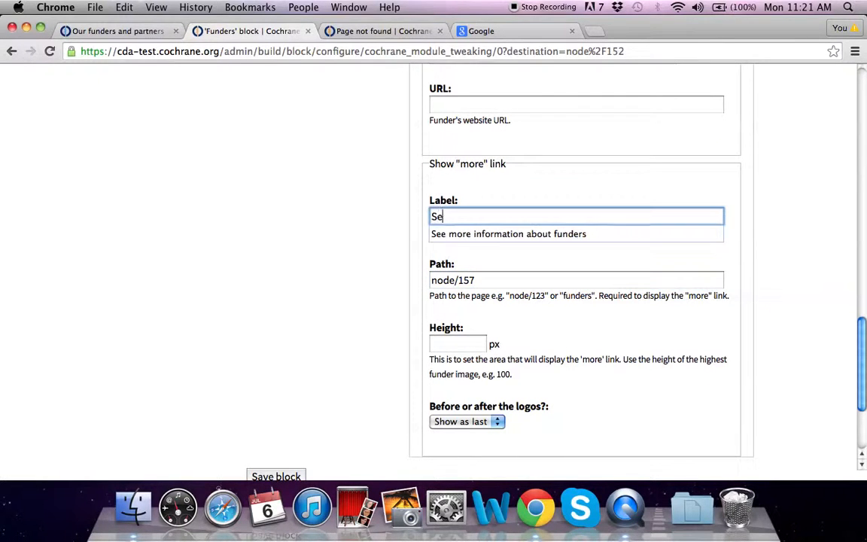
type("e")
key("Down")
key("Return")
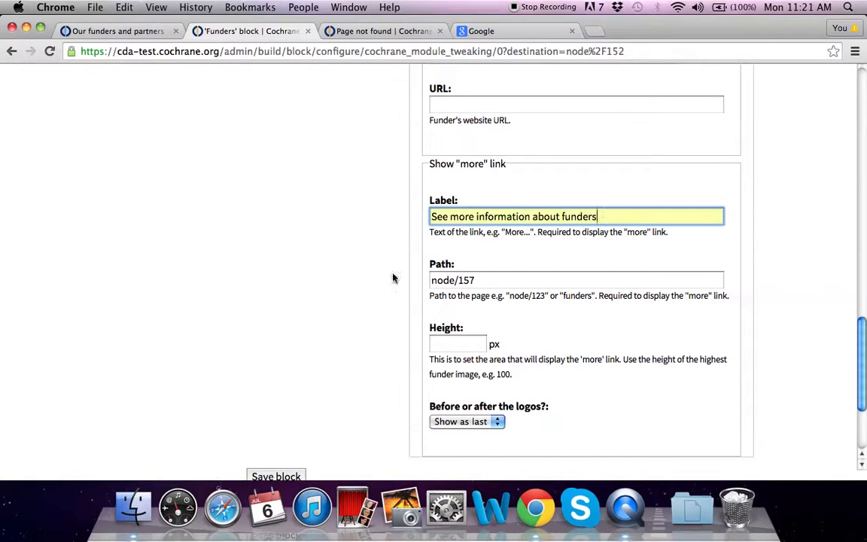
scroll(454, 362, "down", 1)
left_click(454, 329)
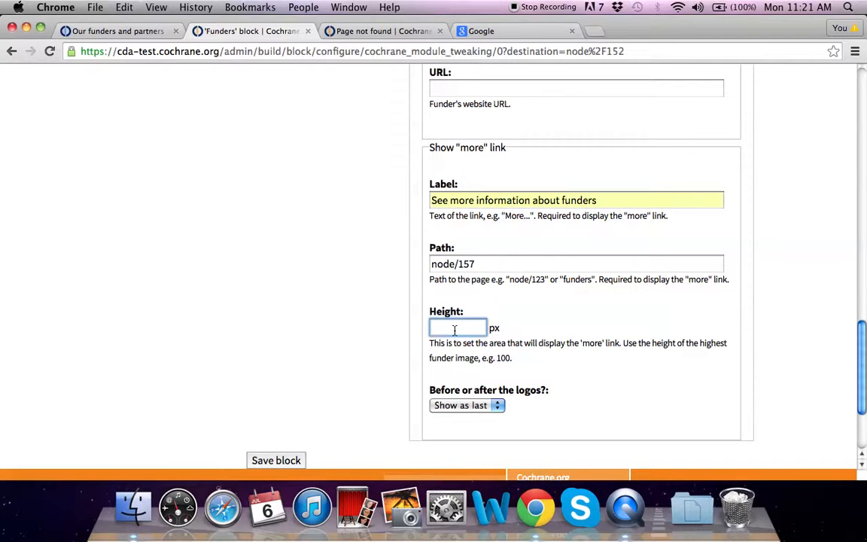
type("50")
left_click(452, 344)
scroll(200, 397, "down", 5)
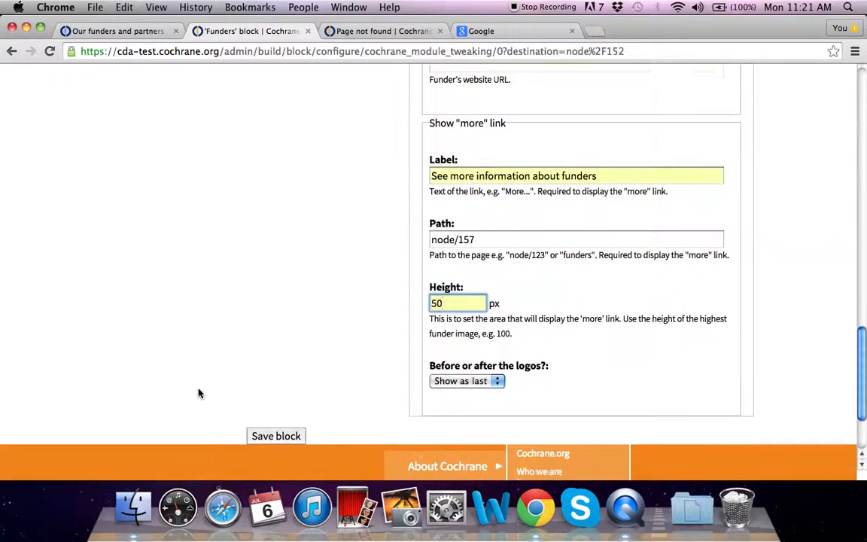
Save the Funders block and view its logos and more link in the home page footer.
left_click(268, 330)
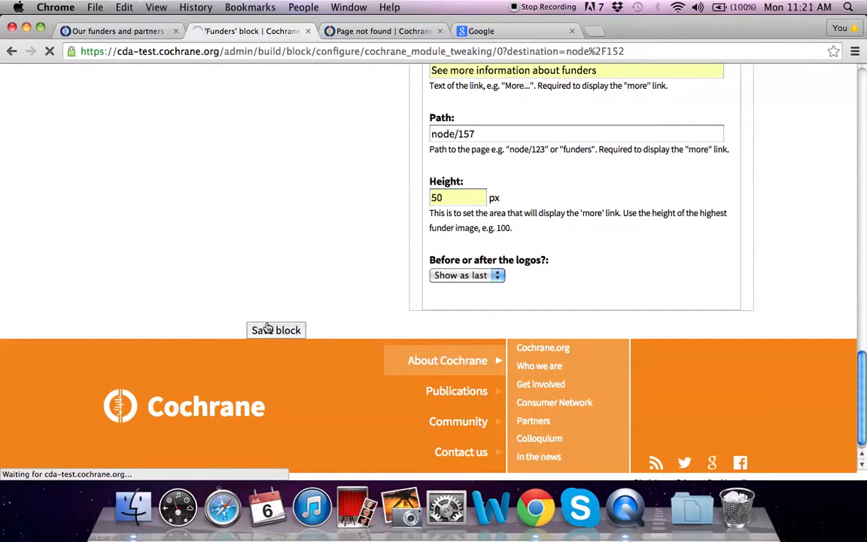
scroll(282, 328, "down", 15)
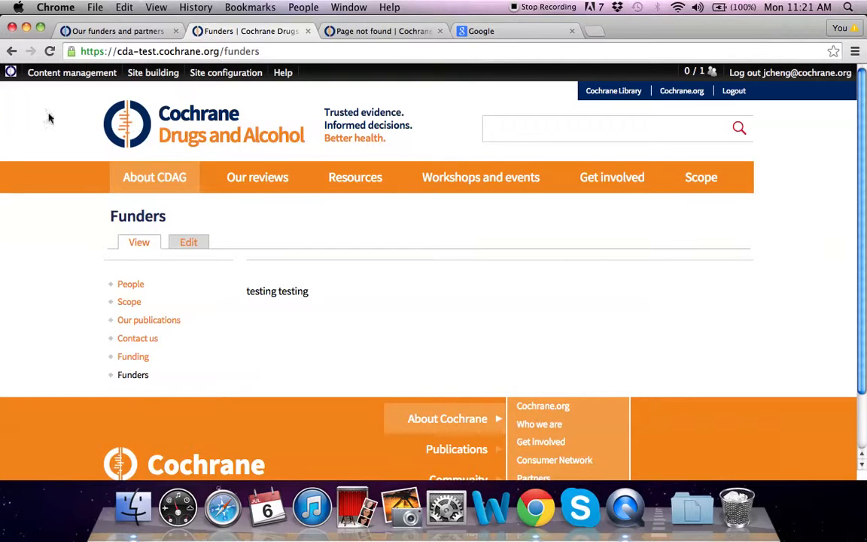
left_click(113, 110)
scroll(581, 314, "down", 10)
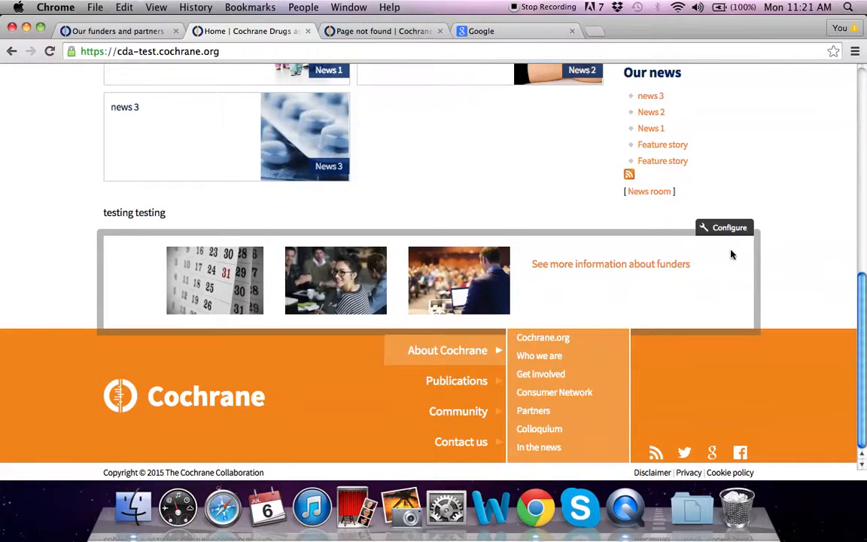
Recheck the Funders block settings, then return to the home page footer.
left_click(730, 228)
scroll(635, 265, "down", 5)
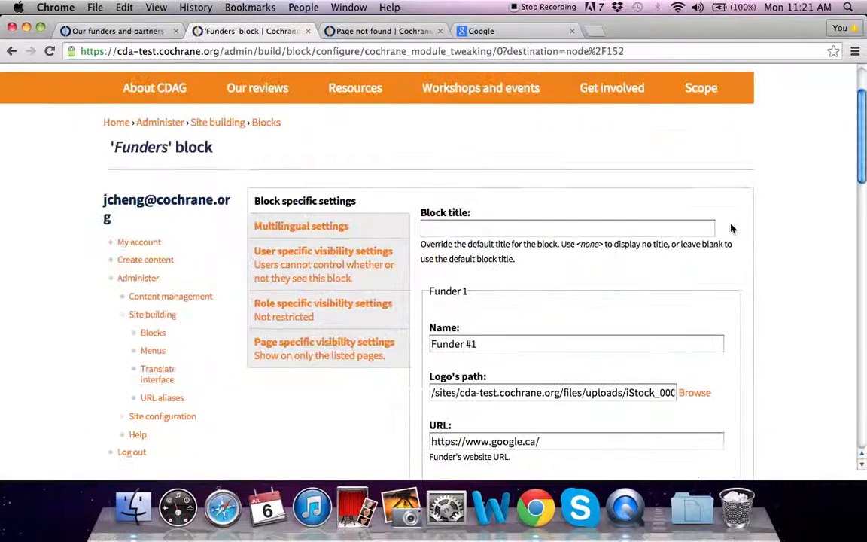
scroll(635, 266, "down", 10)
scroll(633, 265, "up", 15)
left_click(197, 134)
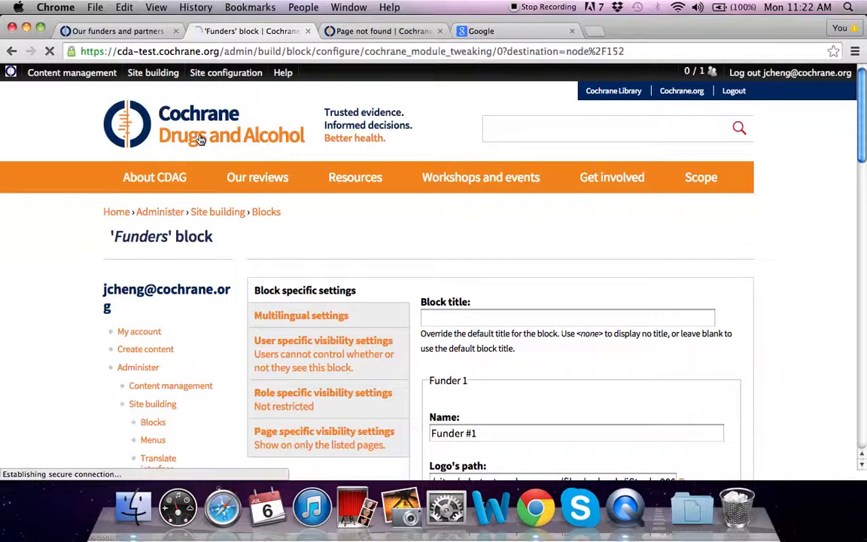
scroll(793, 354, "down", 15)
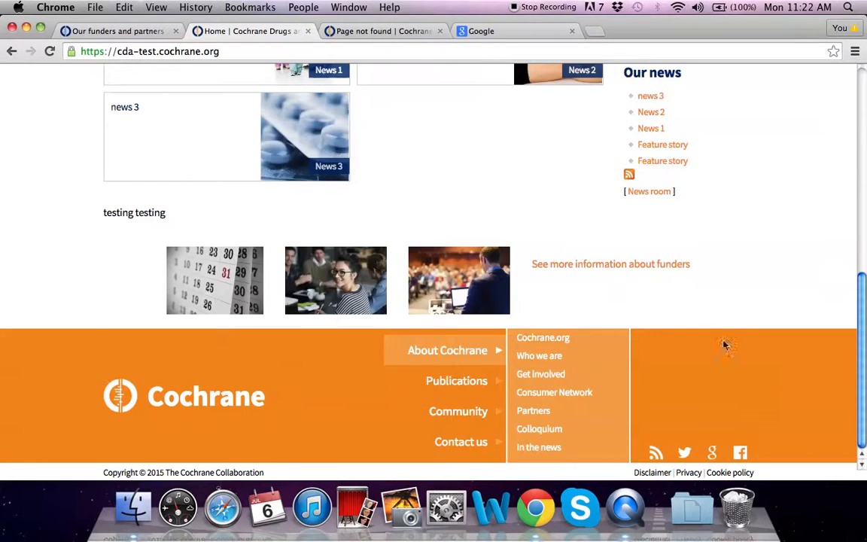